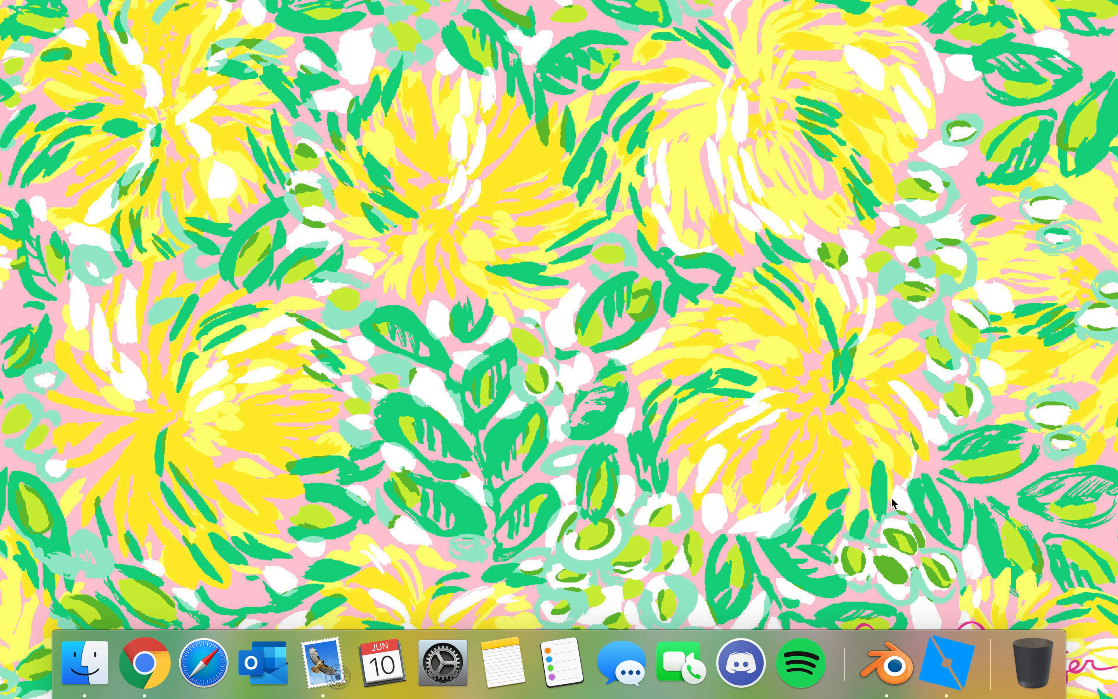
Switch to Roblox Studio and create a new place from the Baseplate template
left_click(949, 662)
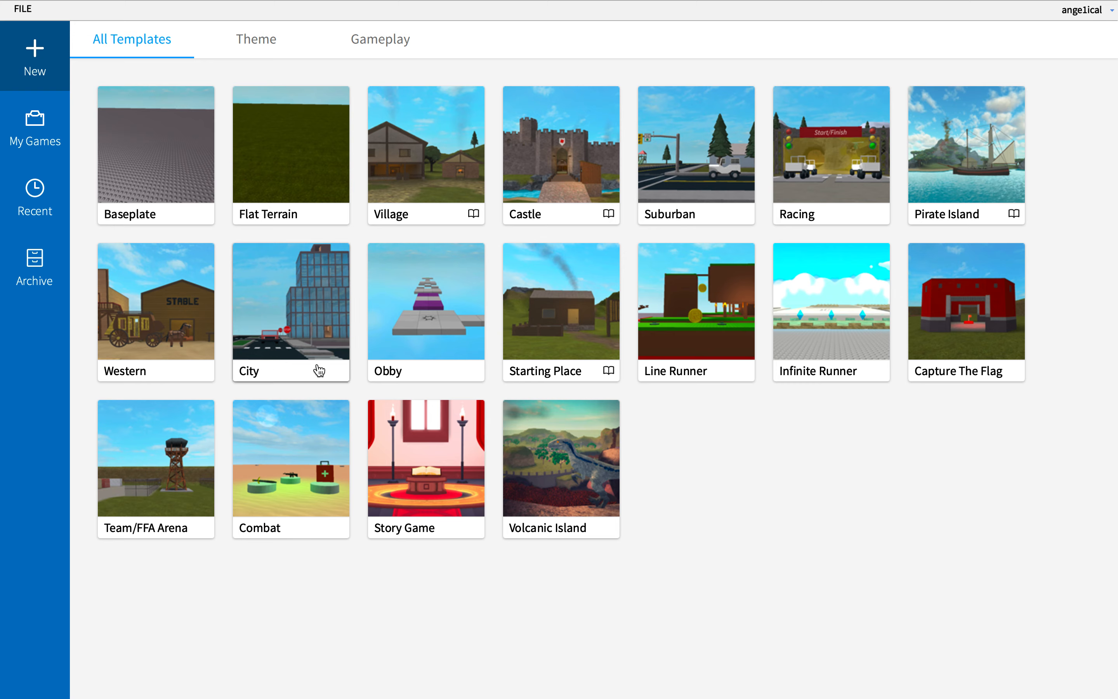
left_click(169, 171)
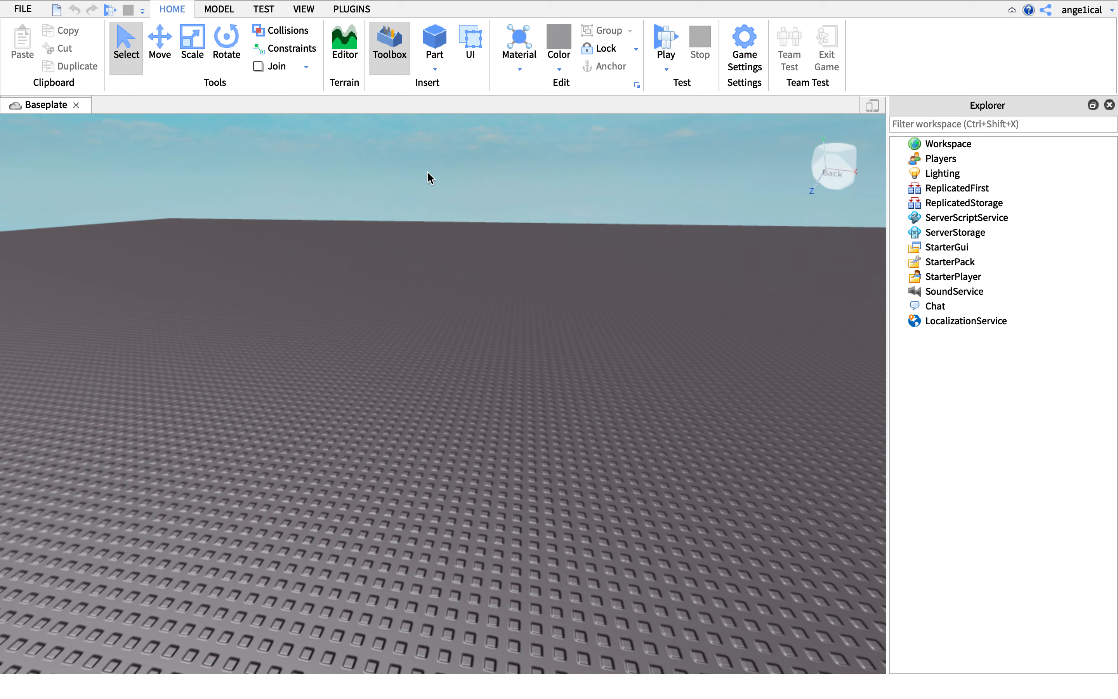
Open plugin management and remove the installed Load Character plugin
left_click(343, 14)
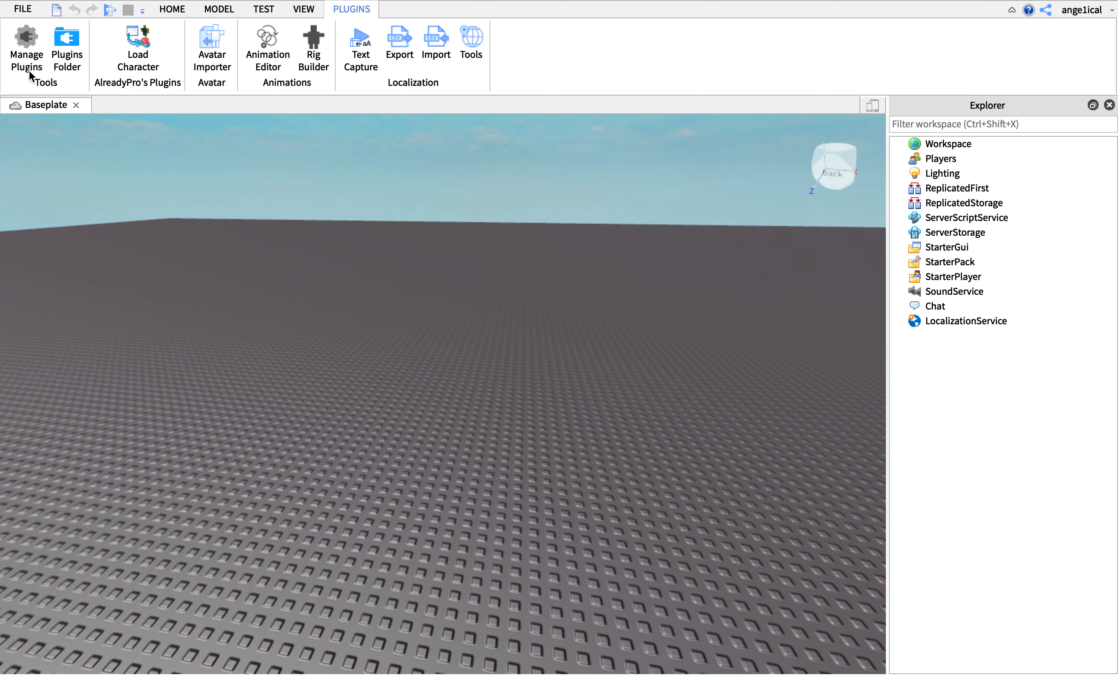
left_click(27, 49)
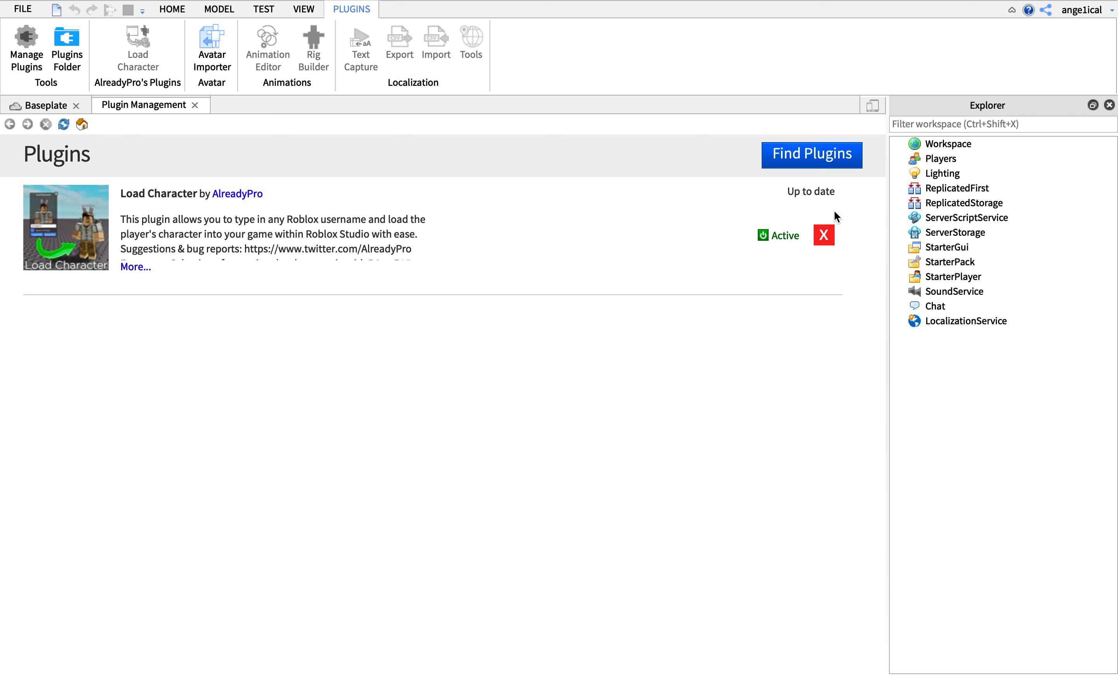
left_click(824, 241)
left_click(394, 470)
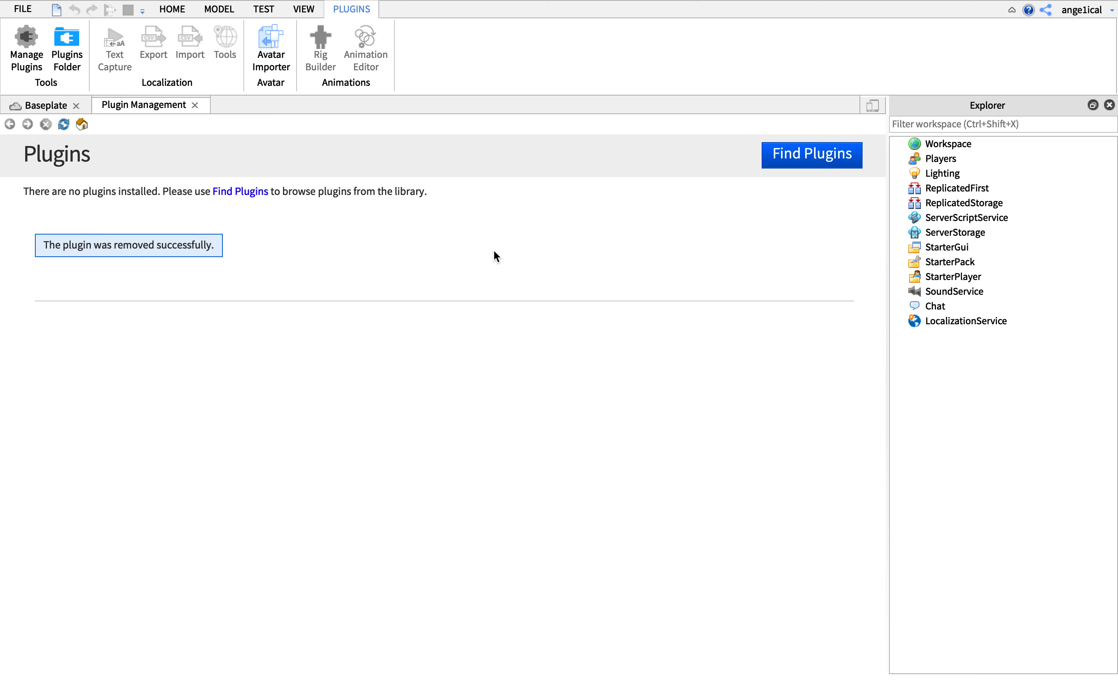
Search the plugin library for "Load Character"
left_click(848, 160)
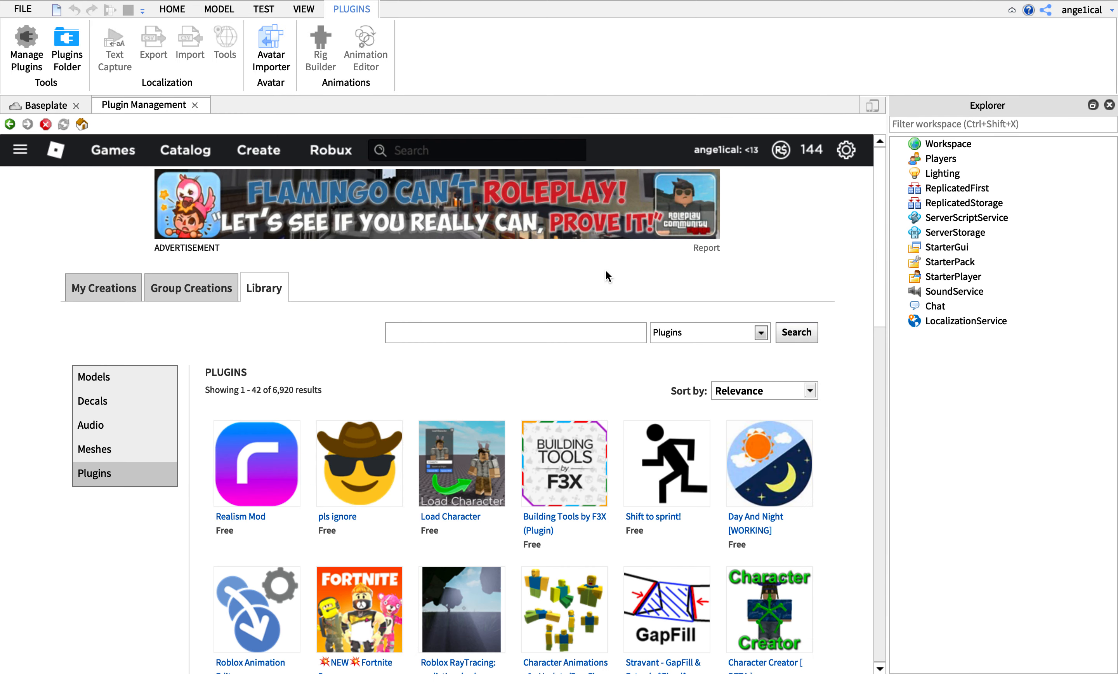
scroll(612, 552, "down", 2)
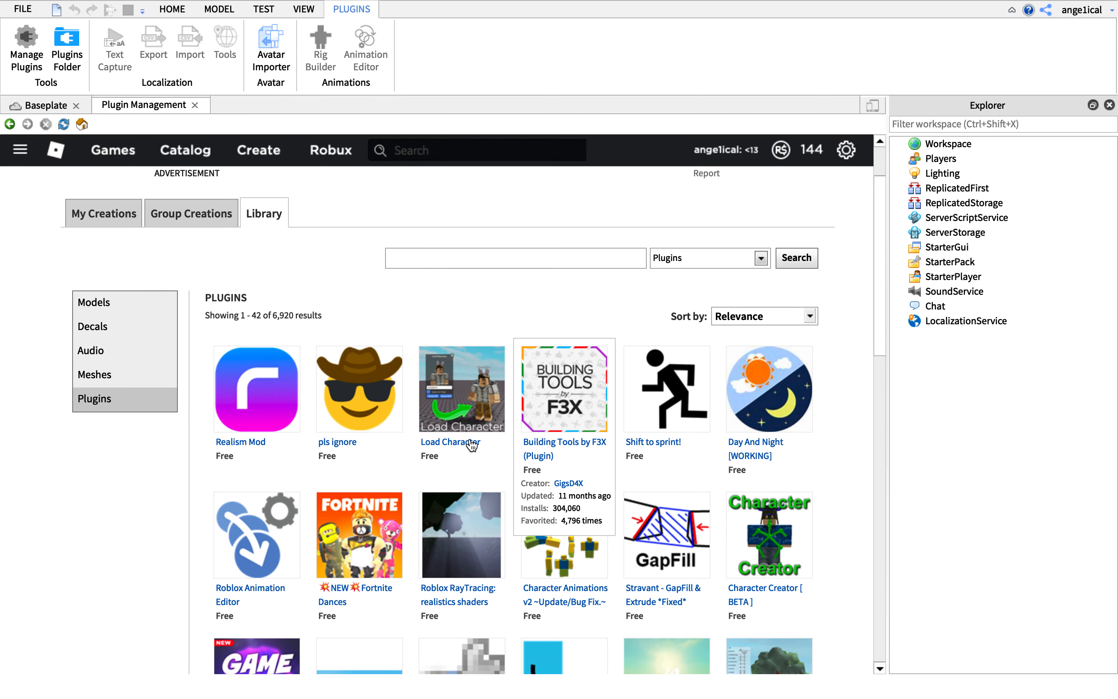
left_click(464, 254)
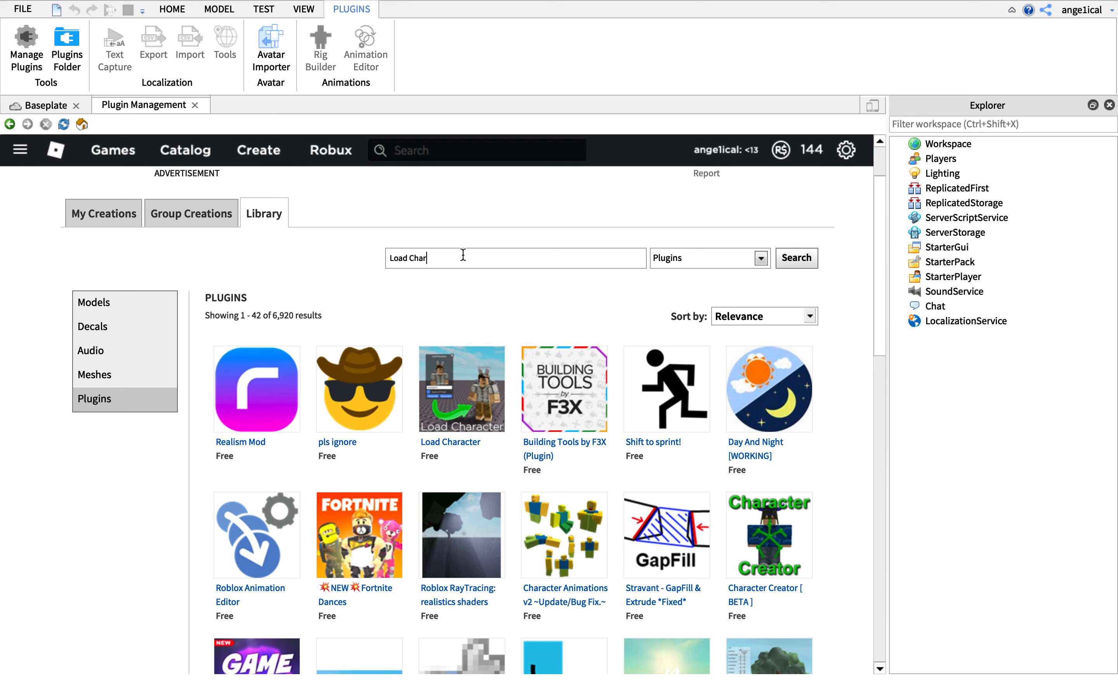
type("Load Character")
key("Return")
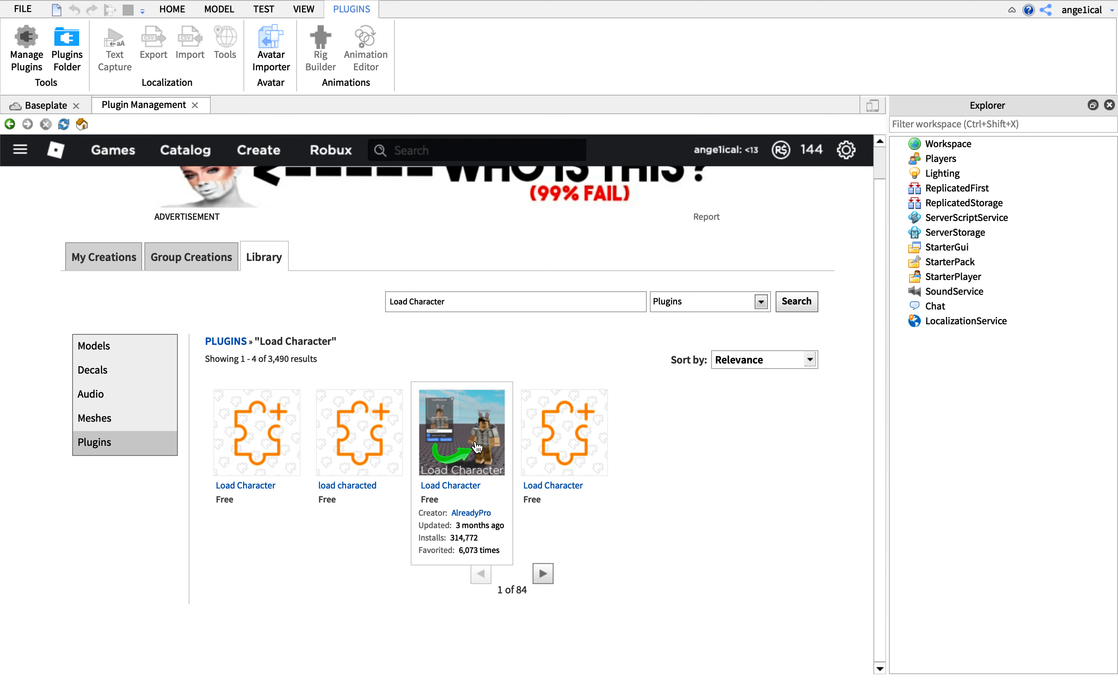
Install the Load Character plugin by AlreadyPro and close plugin management
left_click(477, 447)
left_click(739, 364)
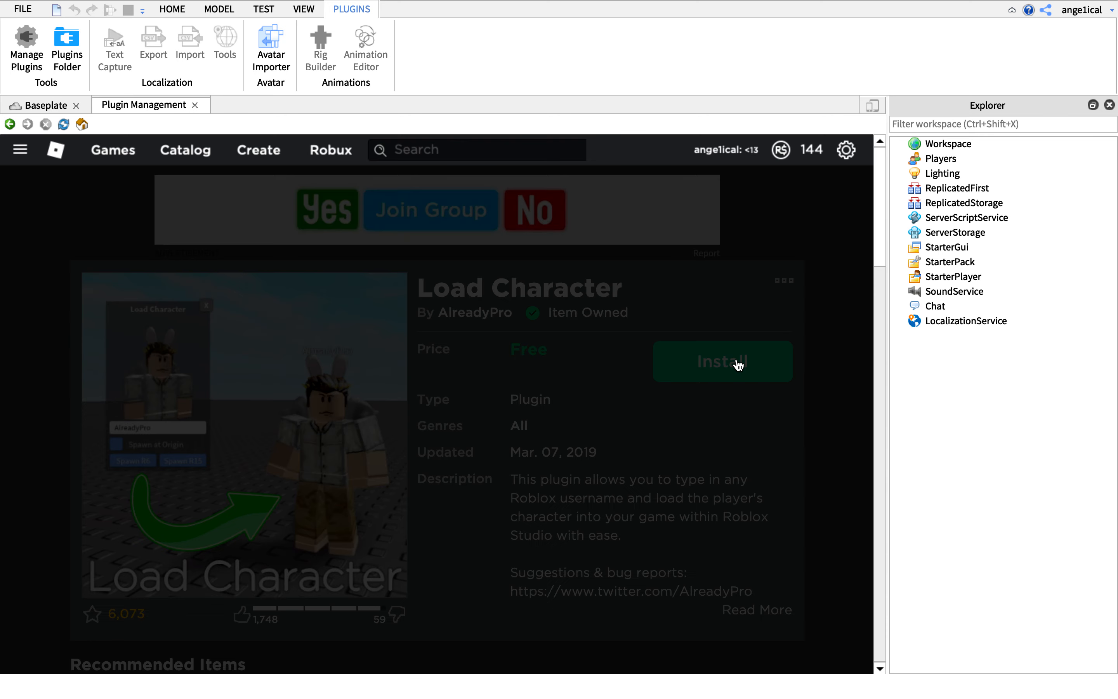
left_click(449, 446)
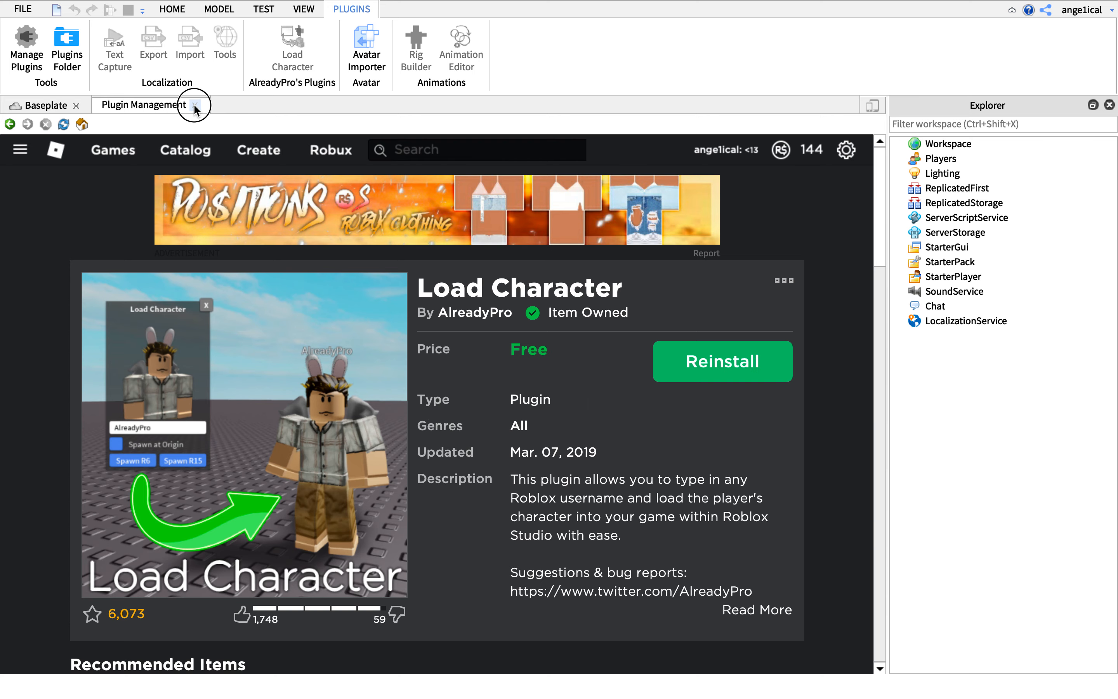
left_click(195, 105)
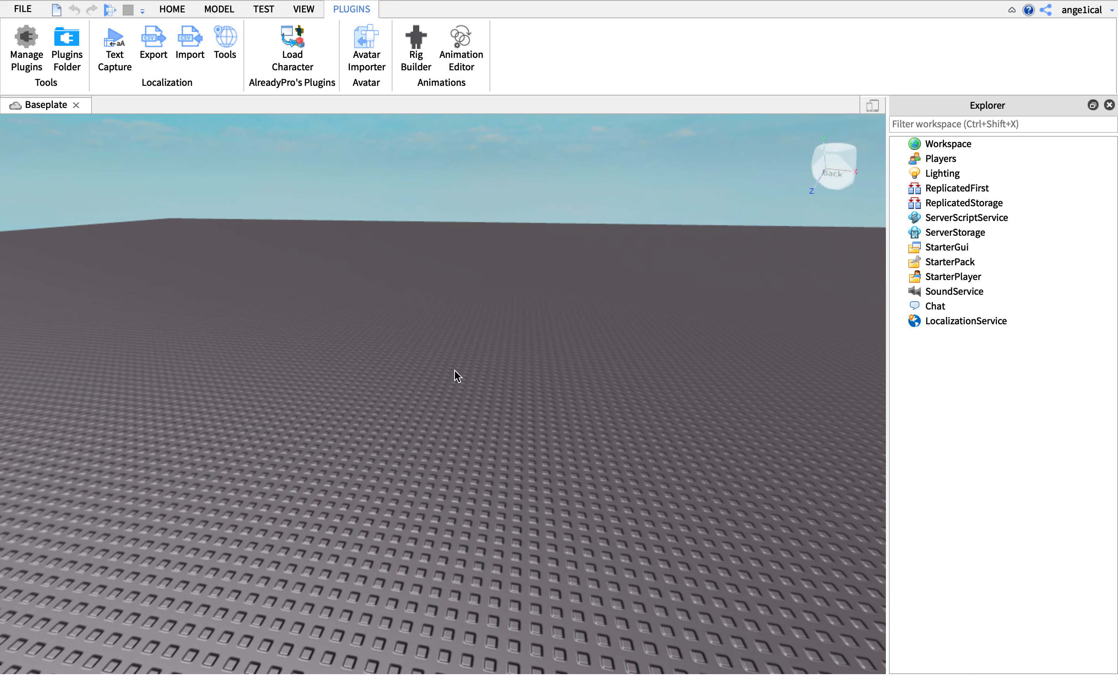
Launch the Load Character plugin and move its window to the middle of the viewport
scroll(455, 370, "down", 5)
scroll(455, 371, "up", 3)
scroll(455, 371, "up", 2)
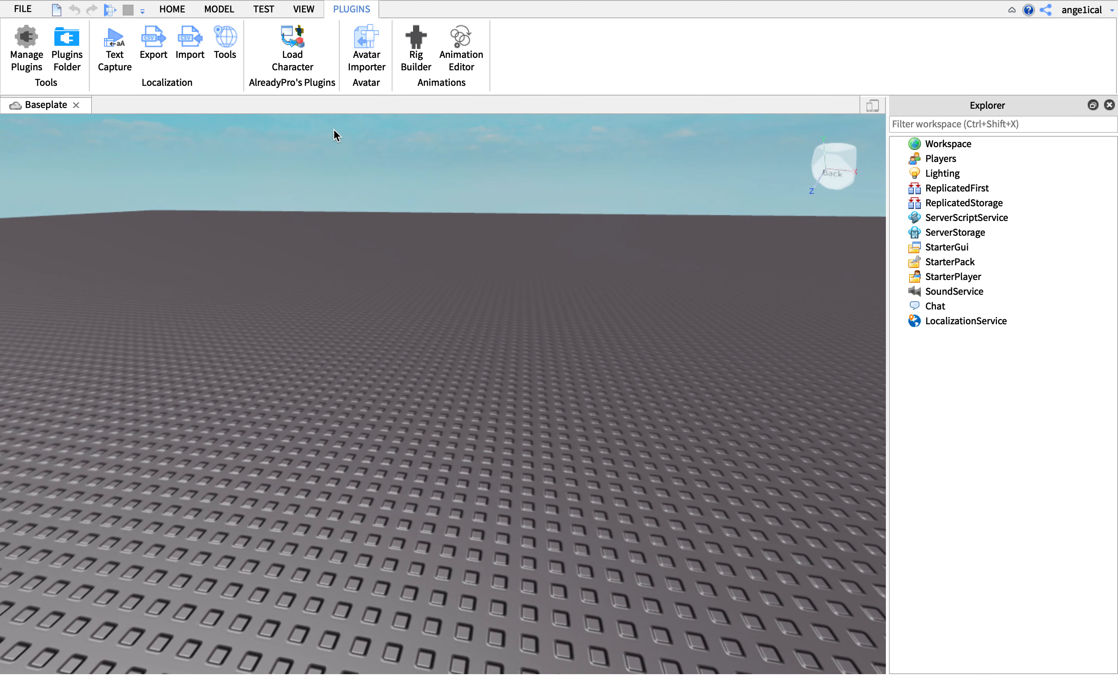
left_click(292, 46)
left_click_drag(278, 300, 462, 203)
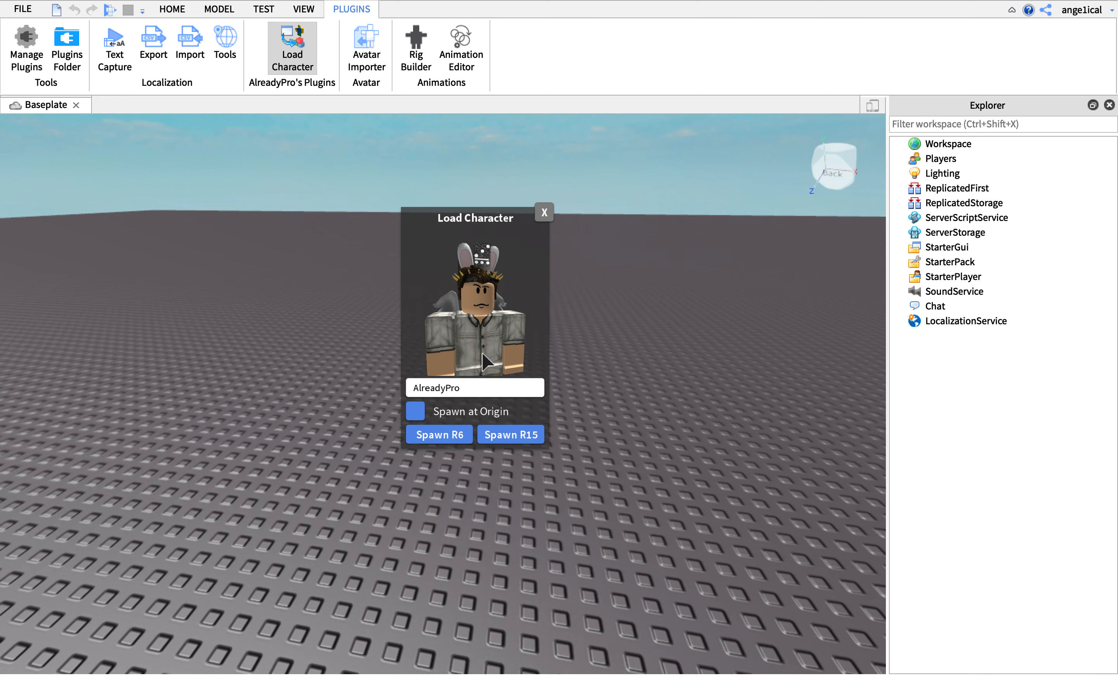
Replace the username in the Load Character window with realdagi
left_click(481, 388)
key("BackSpace")
key("BackSpace")
key("BackSpace")
key("BackSpace")
key("BackSpace")
key("BackSpace")
key("BackSpace")
key("BackSpace")
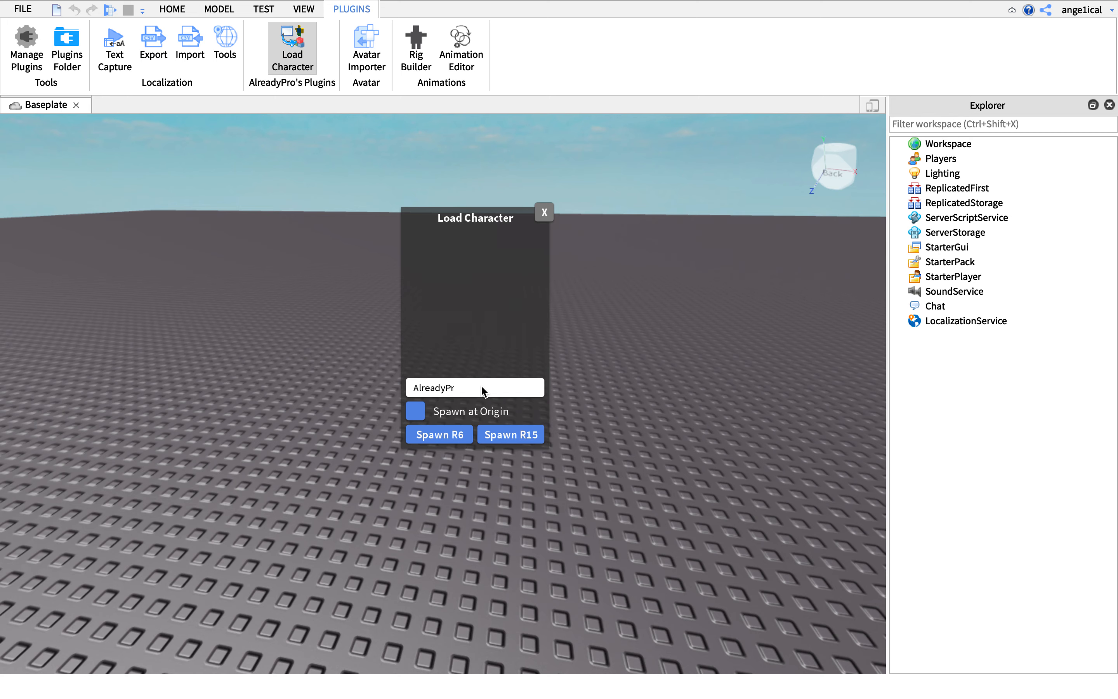
key("BackSpace")
key("BackSpace")
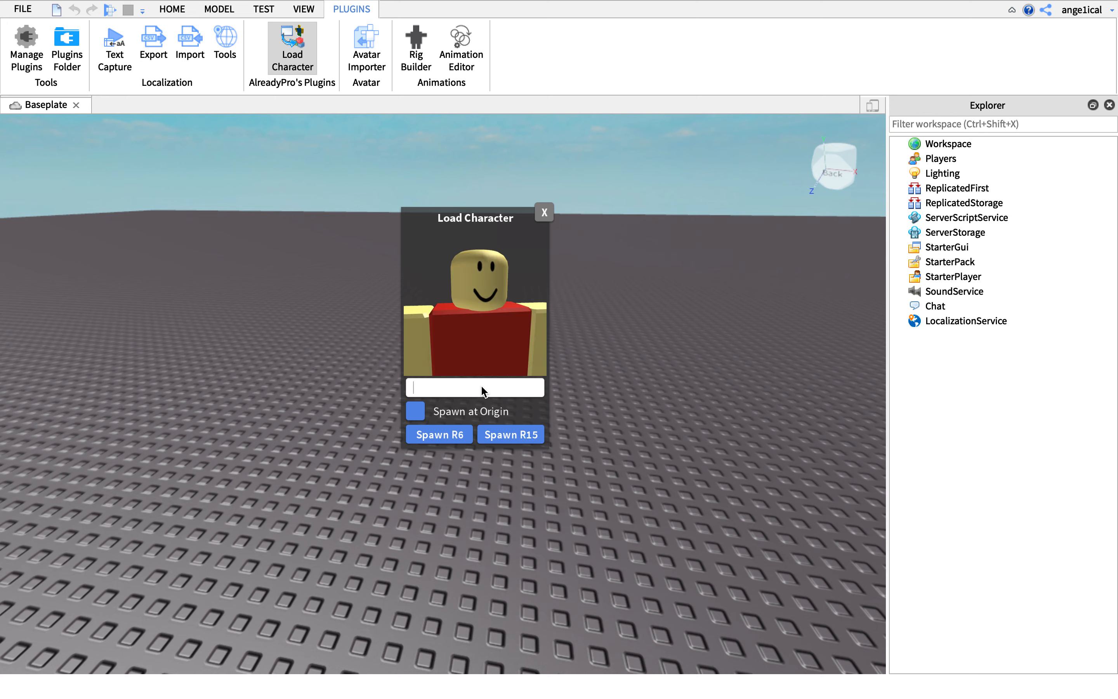
type("realdagi")
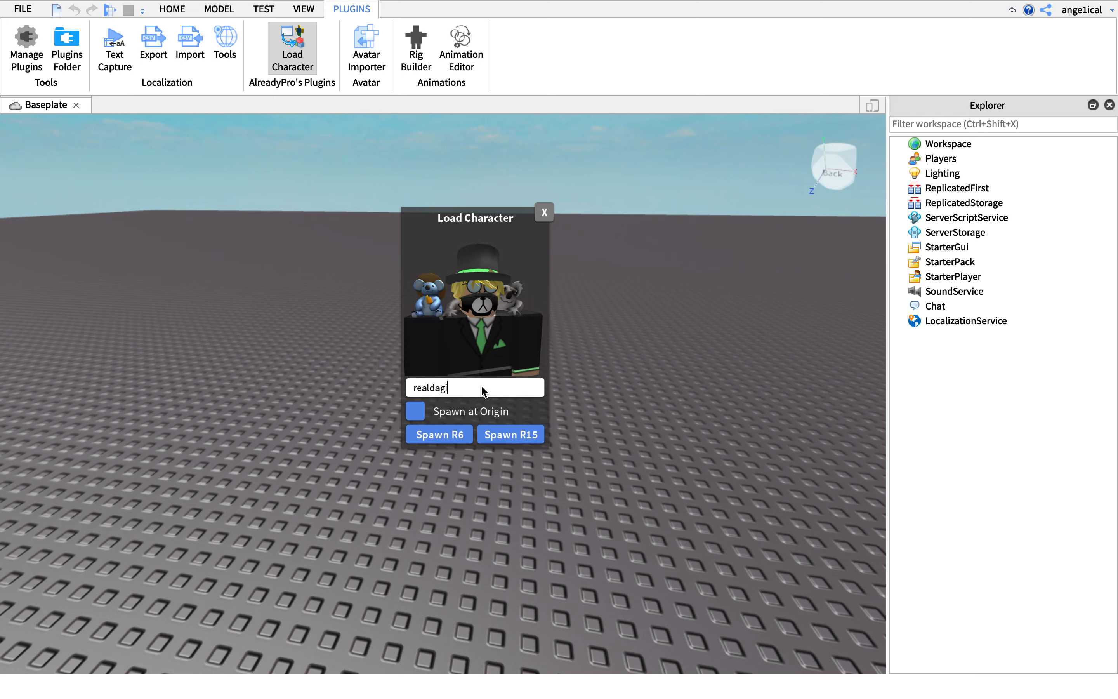
Spawn the character as R6 at the origin and close the Load Character window
left_click(416, 411)
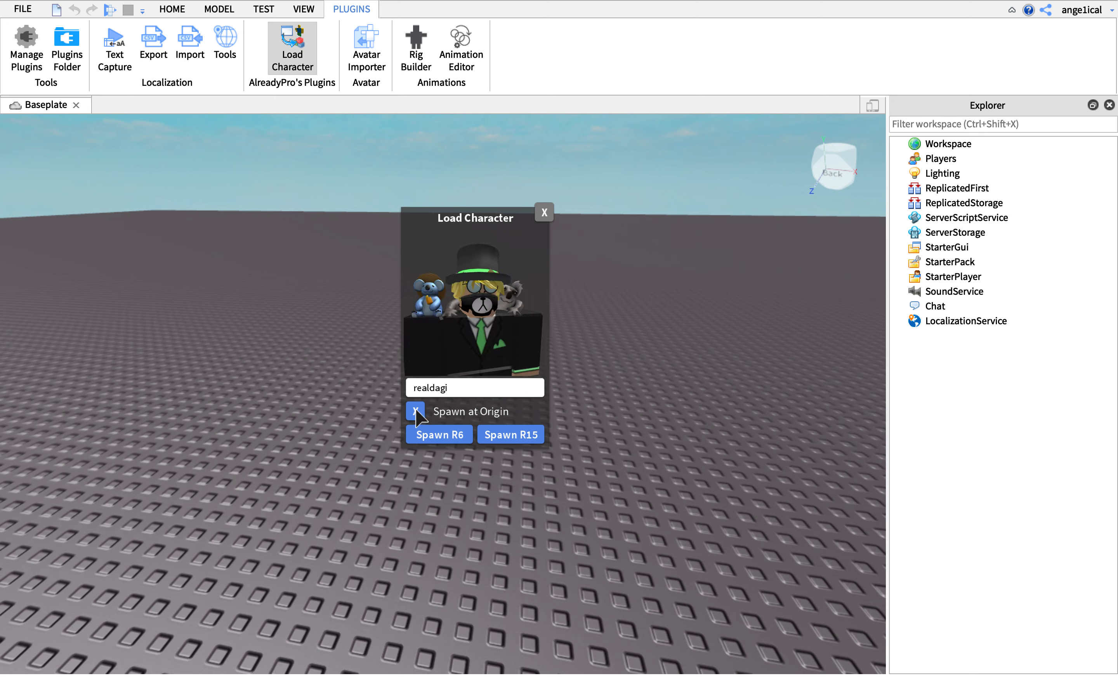
left_click(442, 438)
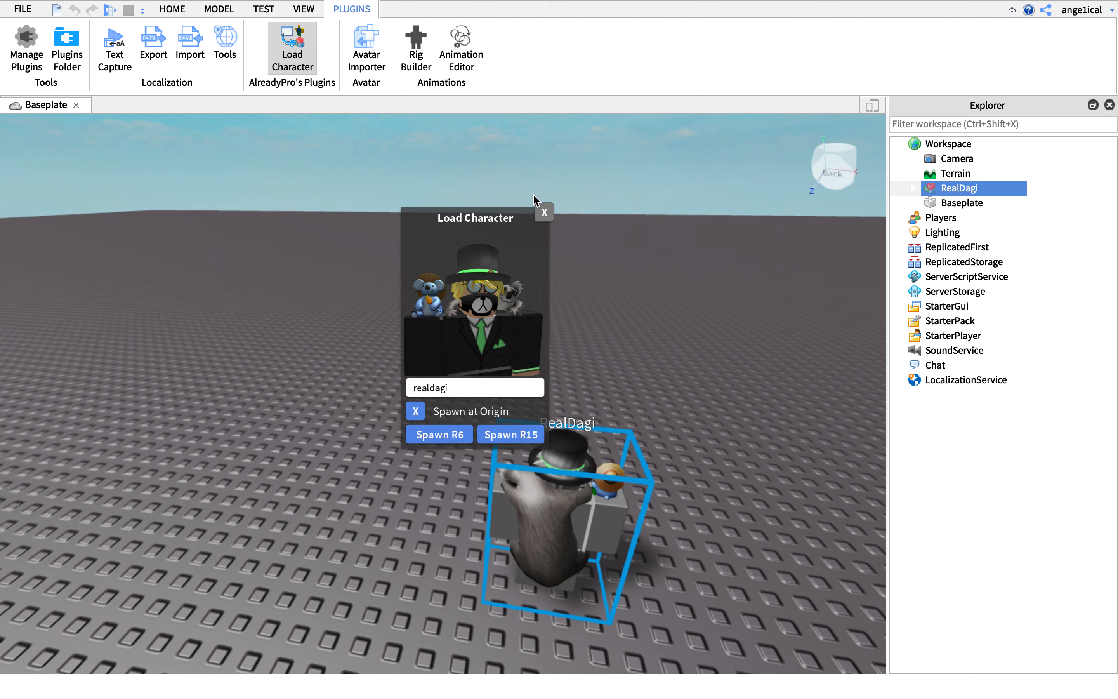
left_click(546, 216)
Export the RealDagi character model to the Downloads folder under the name RealDagi
scroll(681, 365, "up", 5)
scroll(681, 365, "down", 8)
right_click_drag(681, 366, 680, 365)
key("q")
key("w")
key("d")
mouse_move(956, 188)
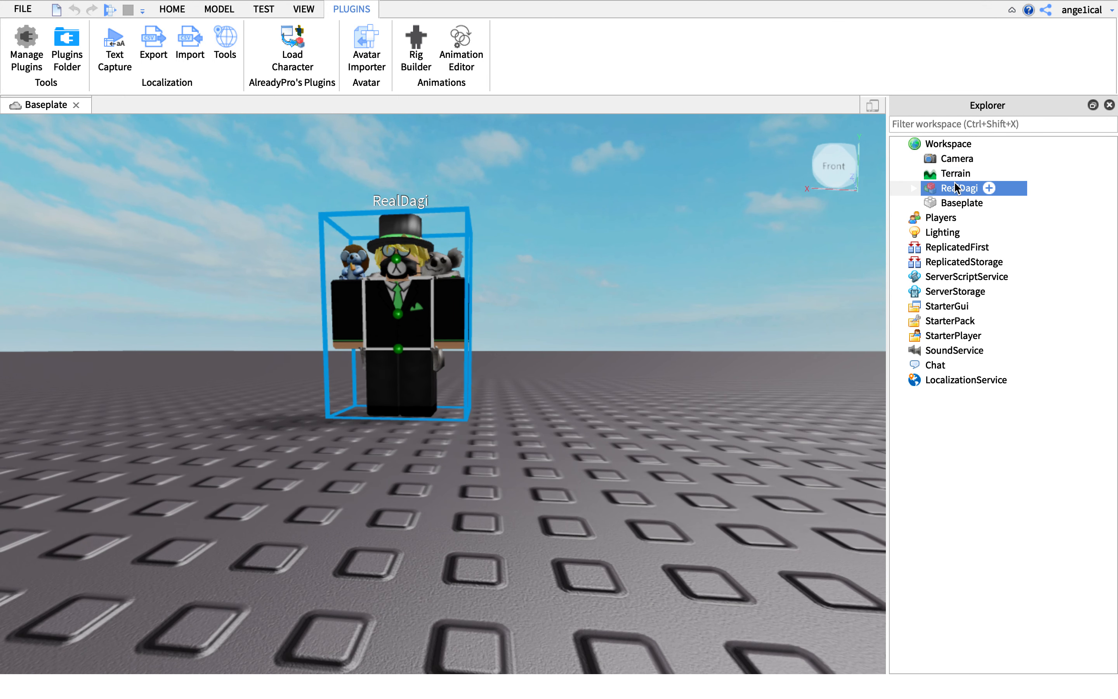
right_click(958, 188)
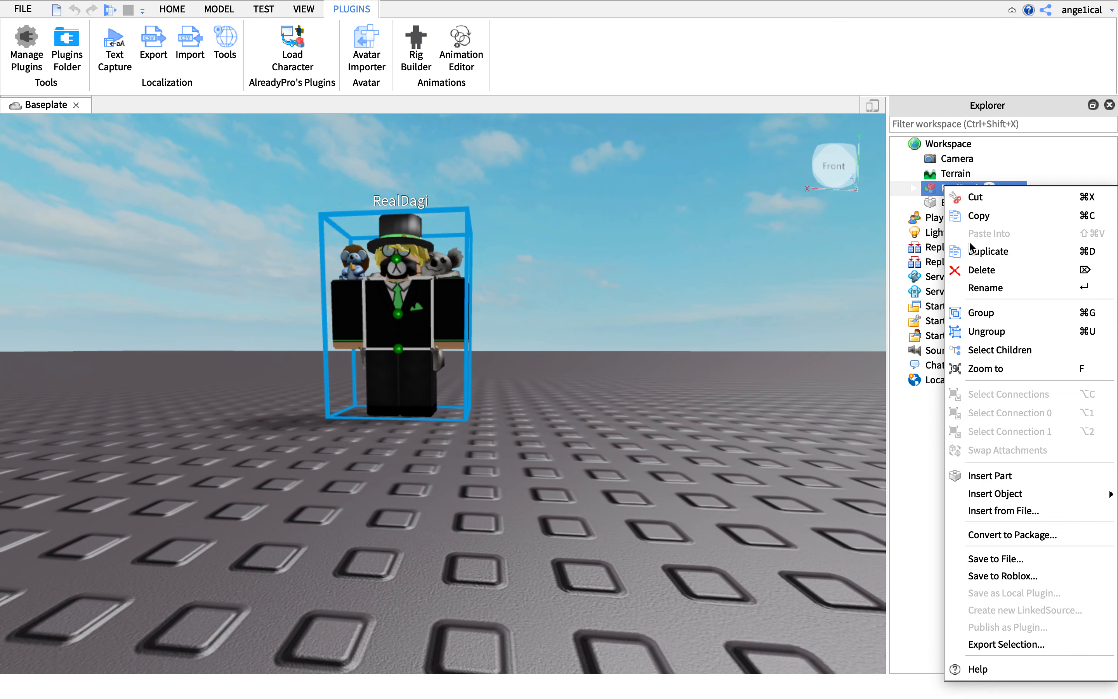
left_click(1051, 642)
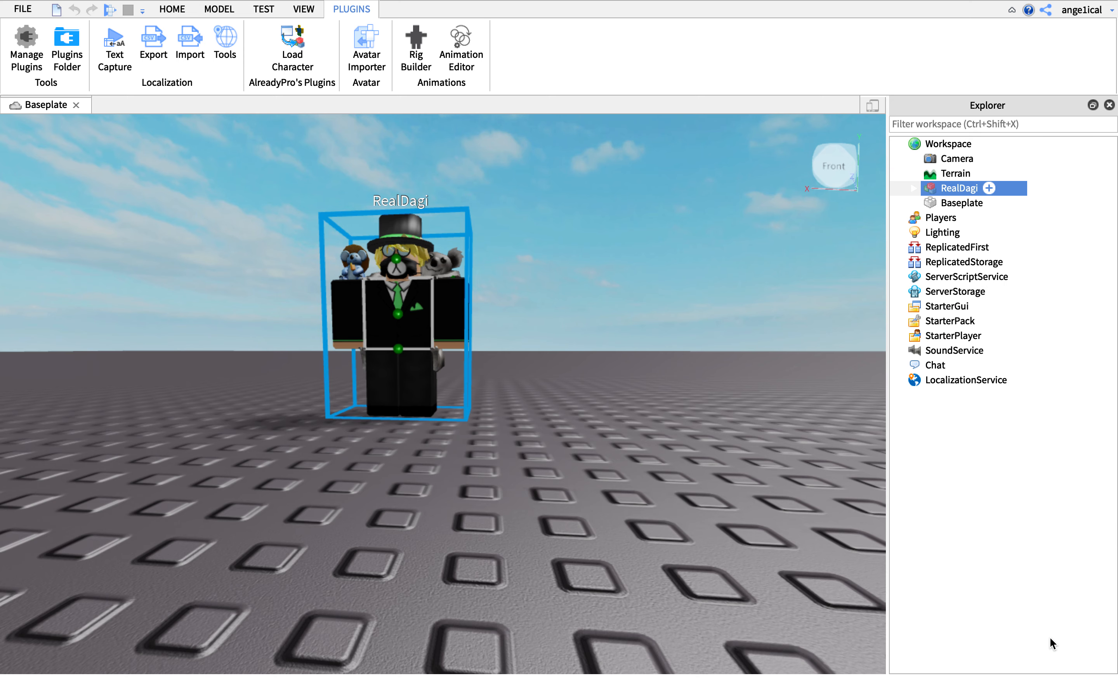
type("RealDagi")
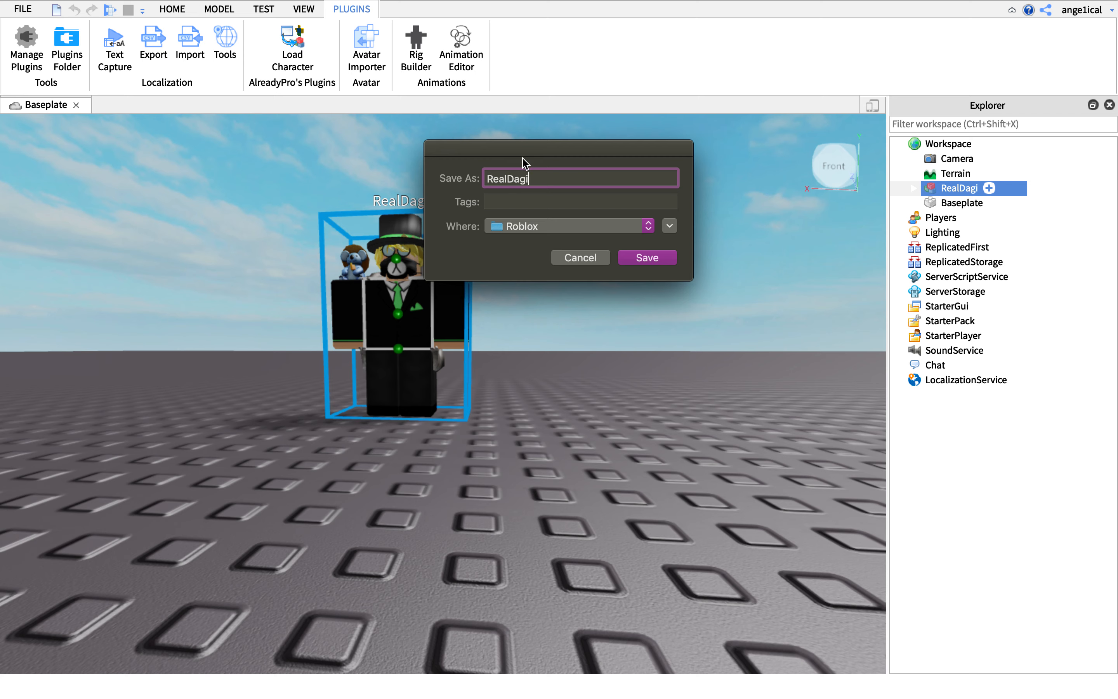
left_click(522, 226)
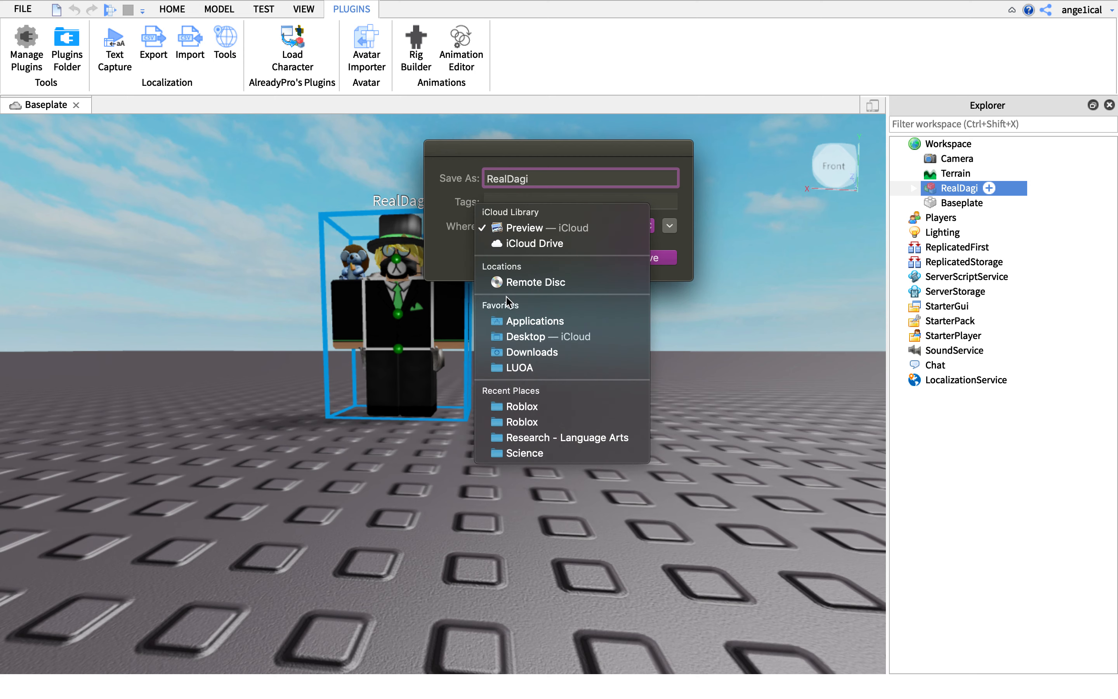
left_click(531, 352)
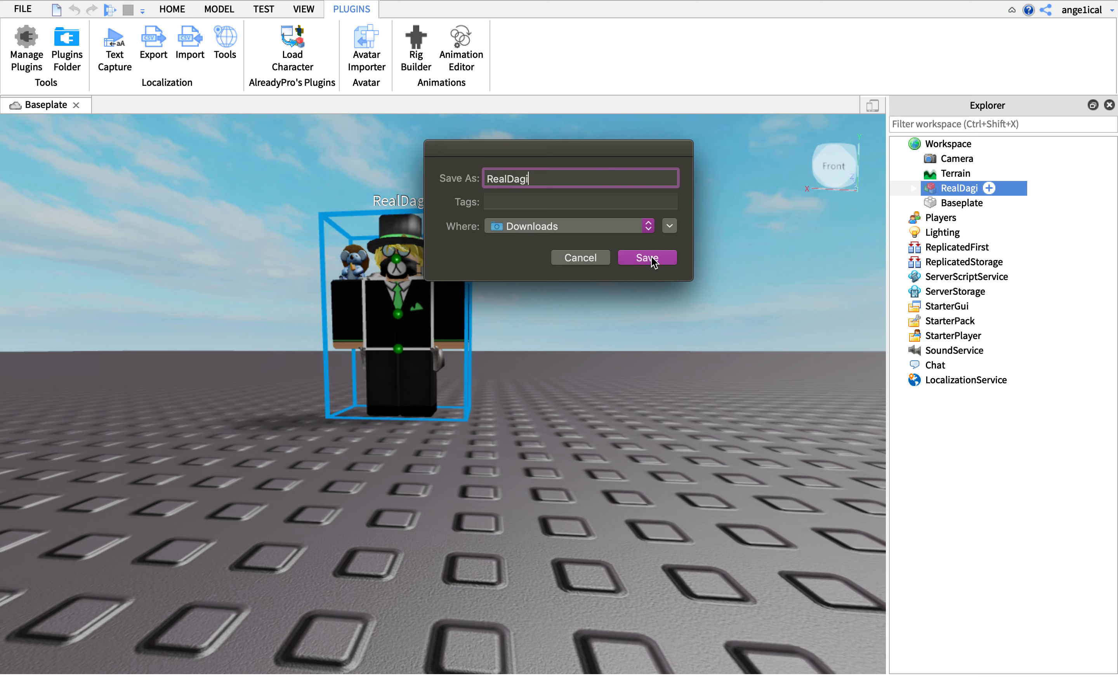
left_click(647, 258)
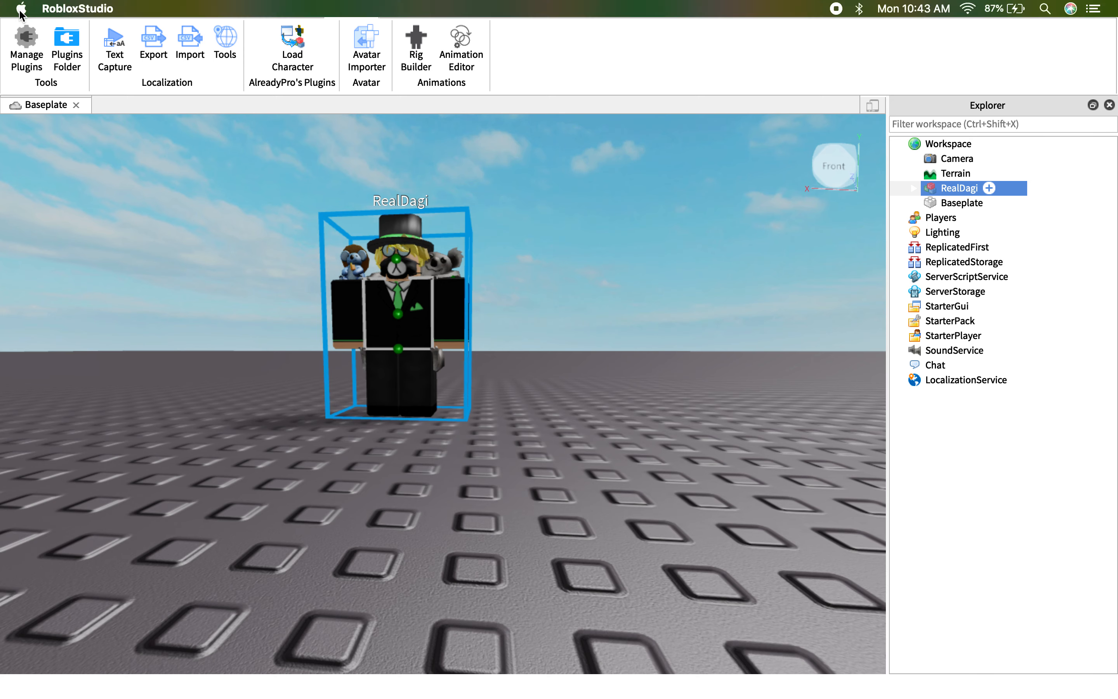
Quit Roblox Studio and switch to Blender
left_click(663, 197)
key("super+q")
left_click(573, 359)
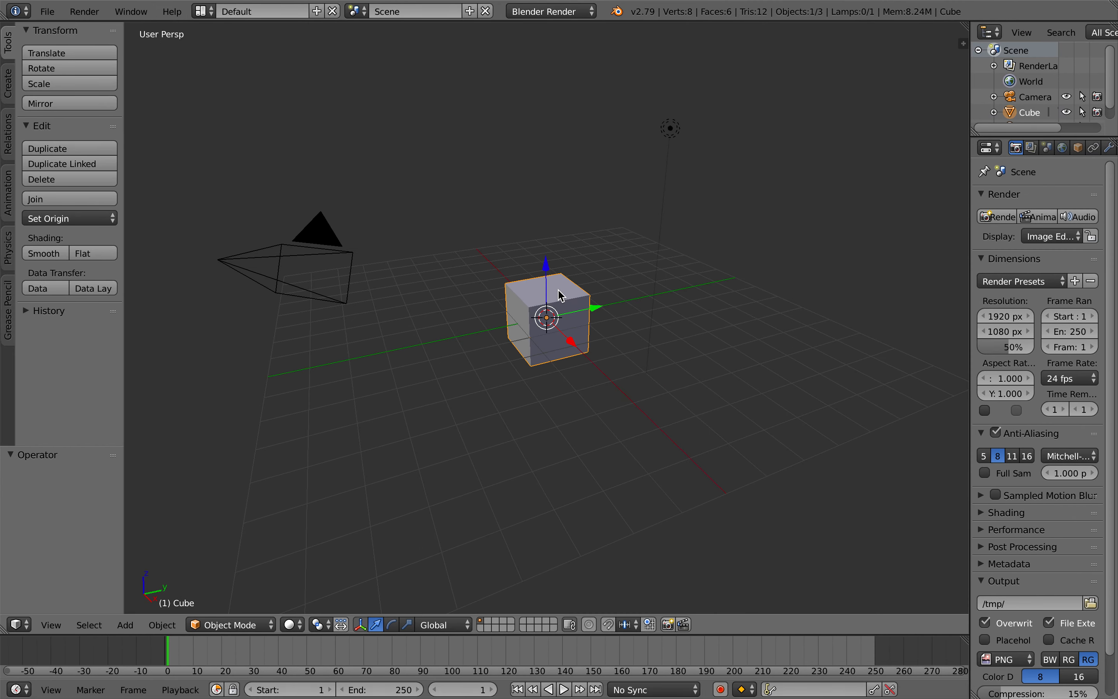
Delete the default cube from the scene
right_click(558, 290)
right_click(554, 298)
key("x")
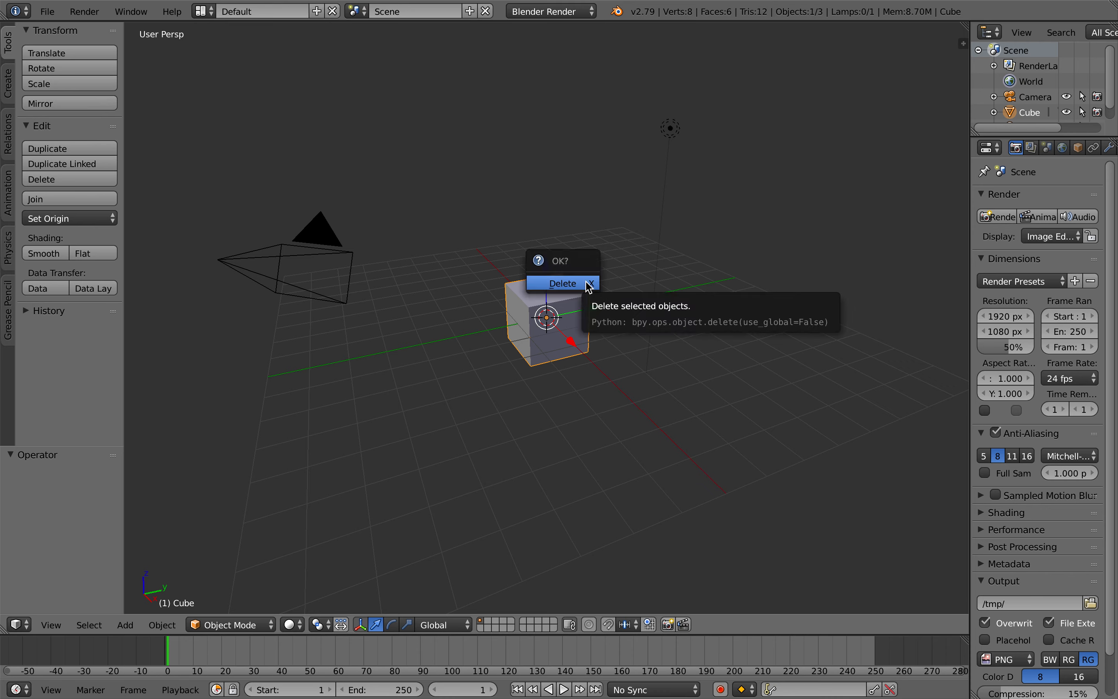
left_click(590, 286)
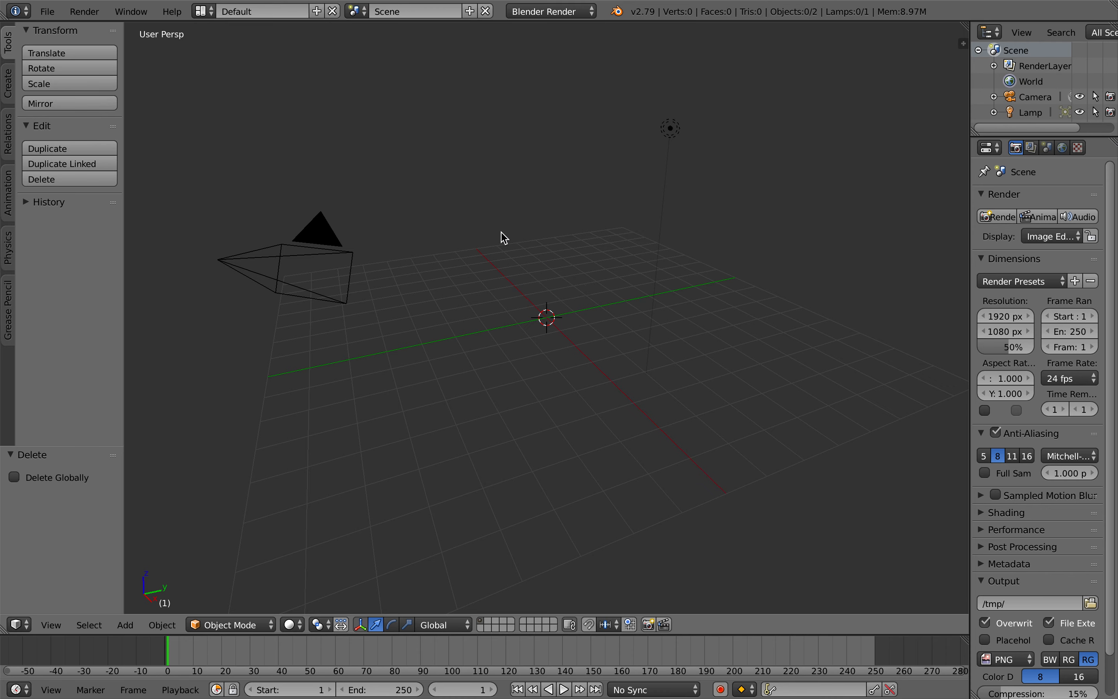
Import the Wavefront file RealDagi.obj from the Downloads folder into the scene
left_click(50, 14)
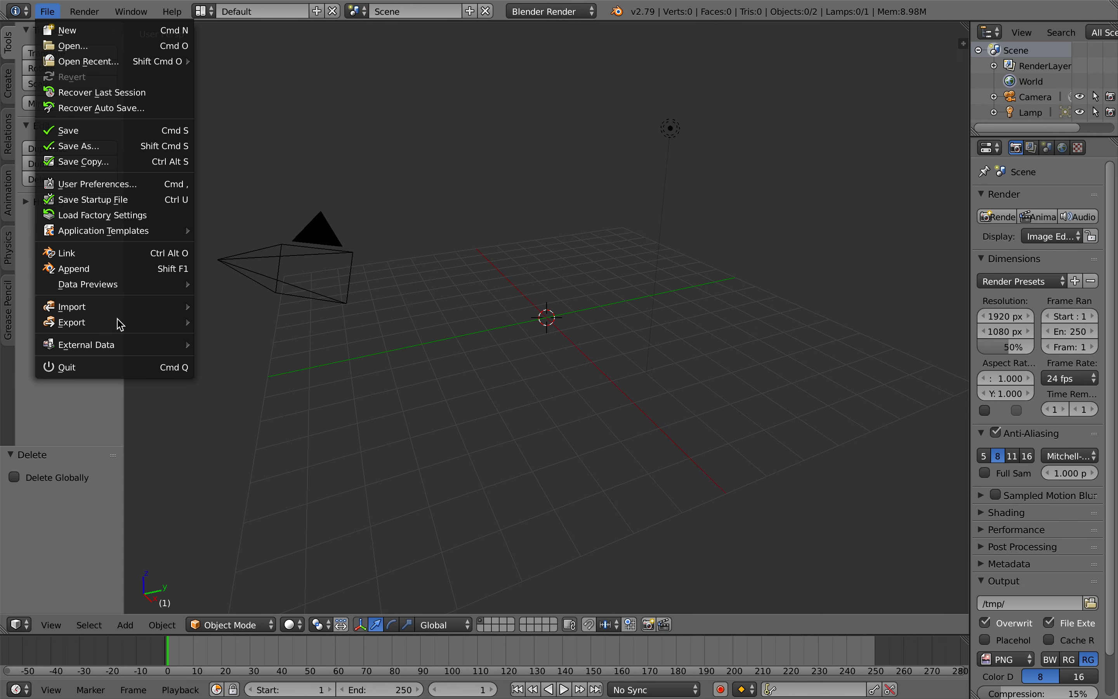
mouse_move(109, 309)
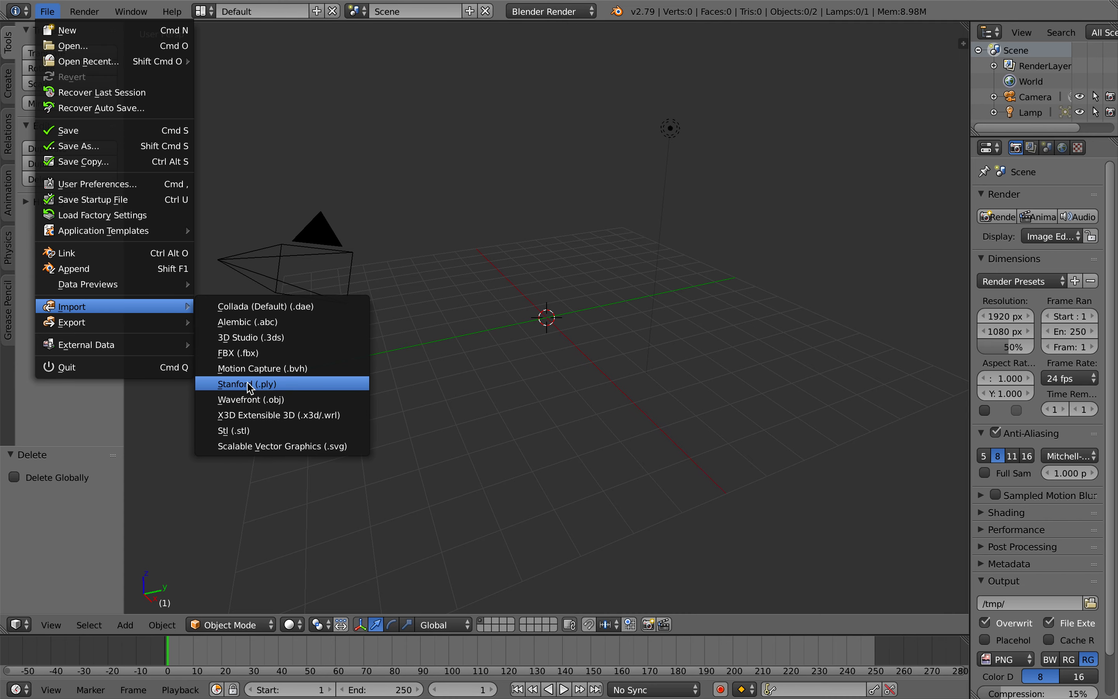
left_click(254, 400)
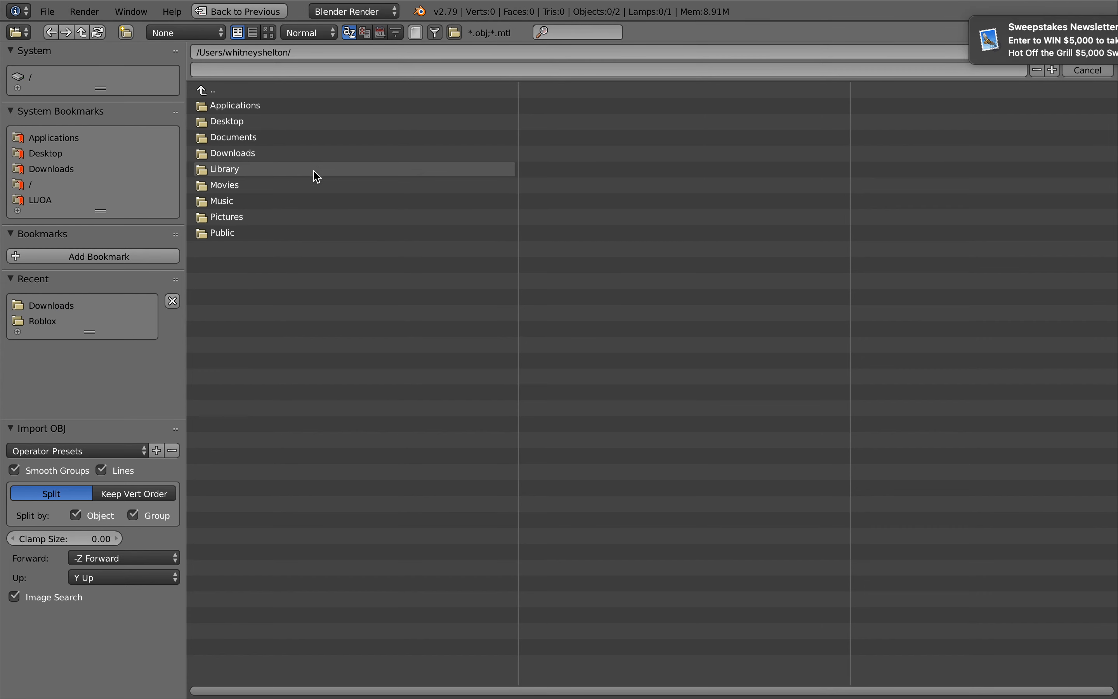
left_click(1073, 27)
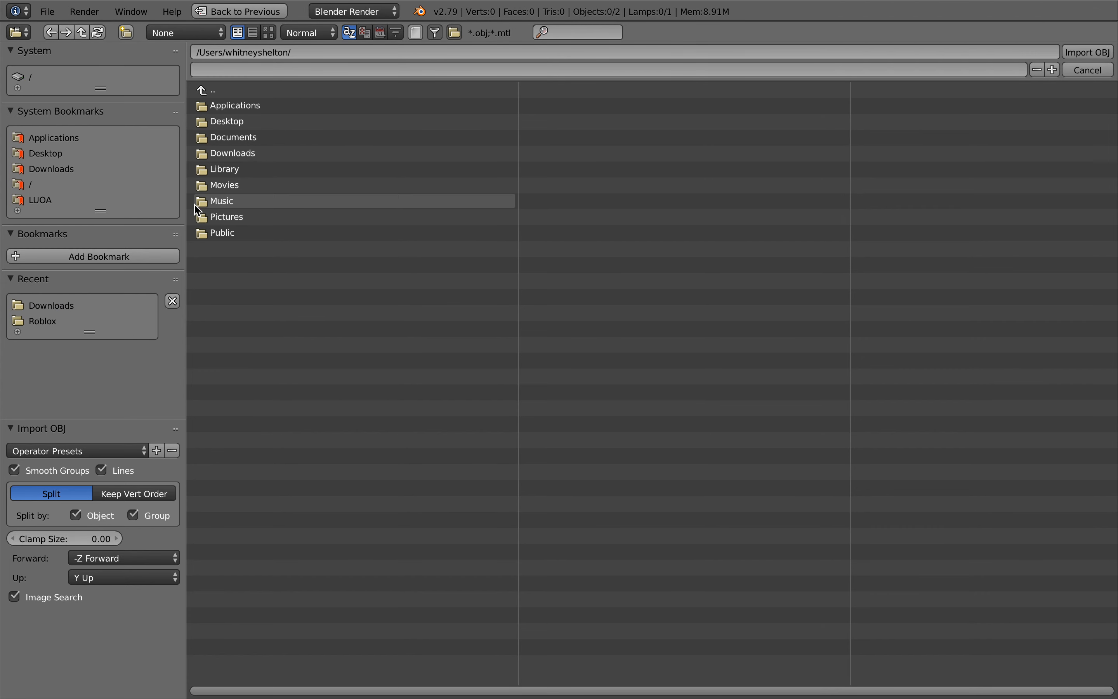
left_click(246, 155)
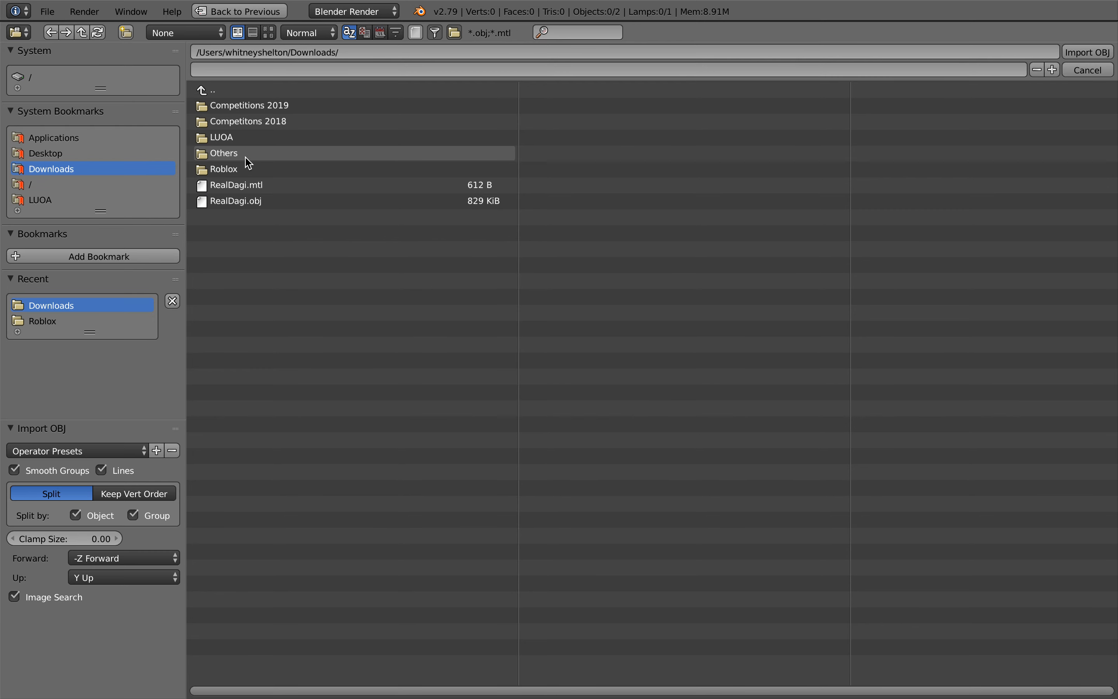
left_click(258, 204)
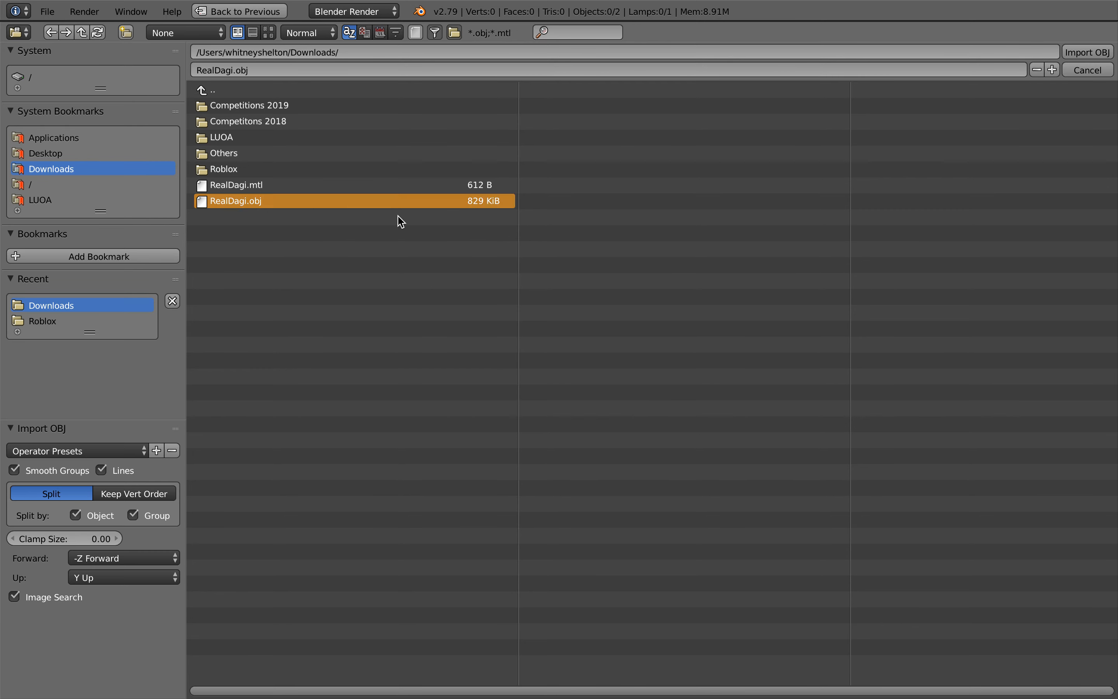
left_click(1102, 55)
mouse_move(743, 257)
right_mouse_down()
mouse_move(742, 243)
mouse_move(743, 260)
right_mouse_up()
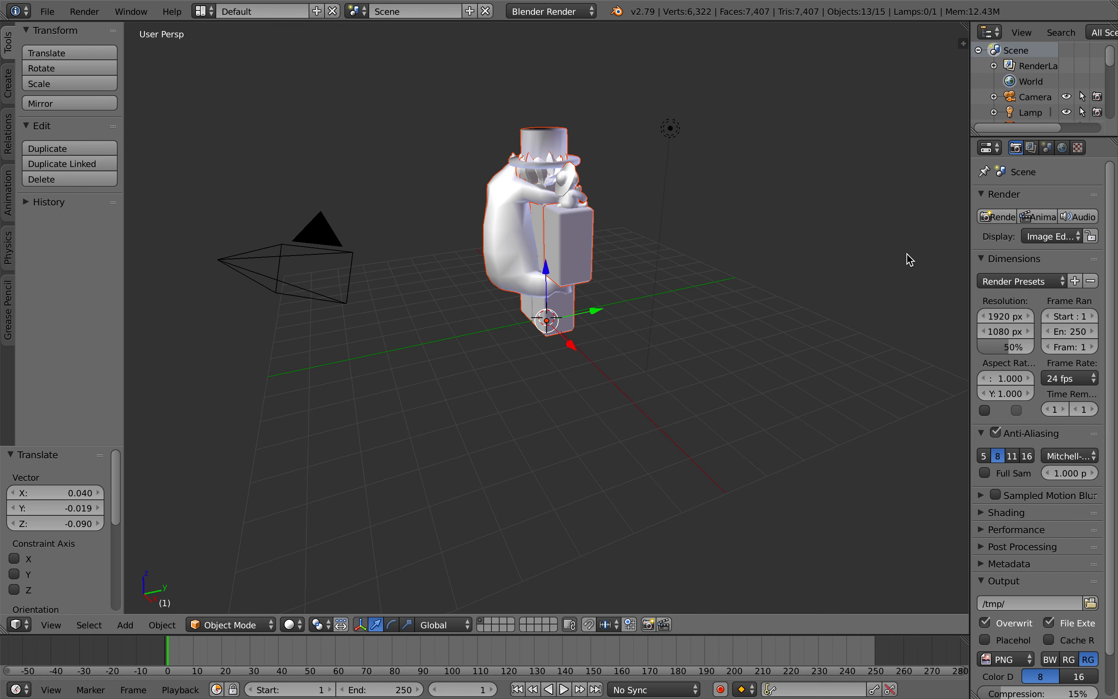
Frame the whole character centred and from the front in the viewport using fly navigation
key("shift+f")
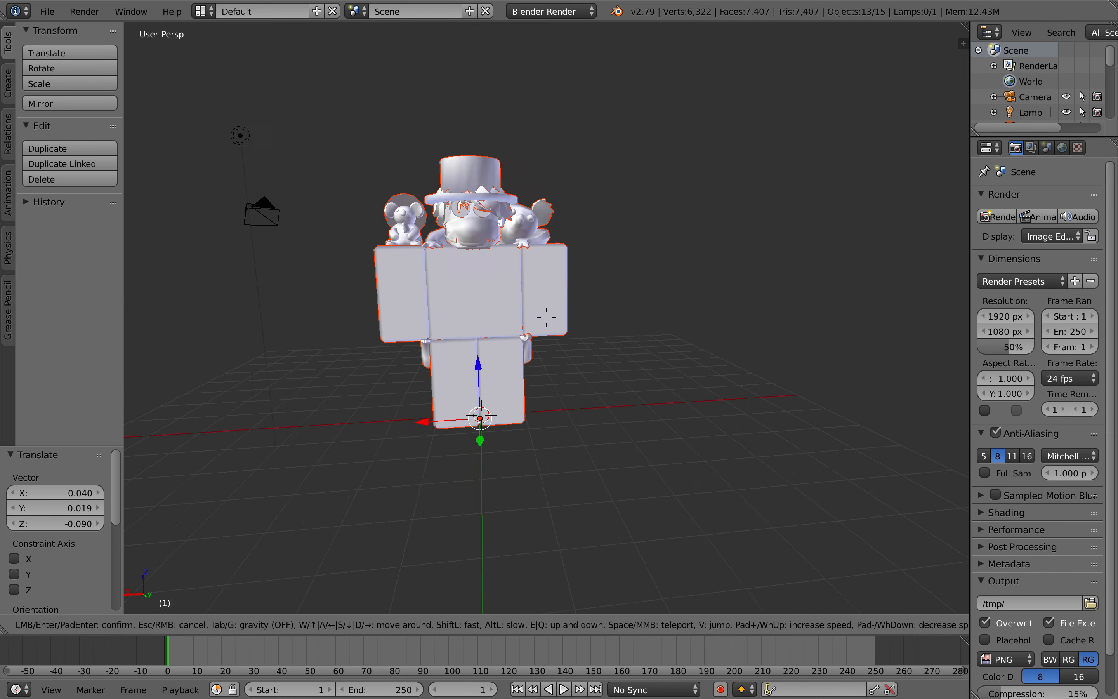
key("a")
key("a")
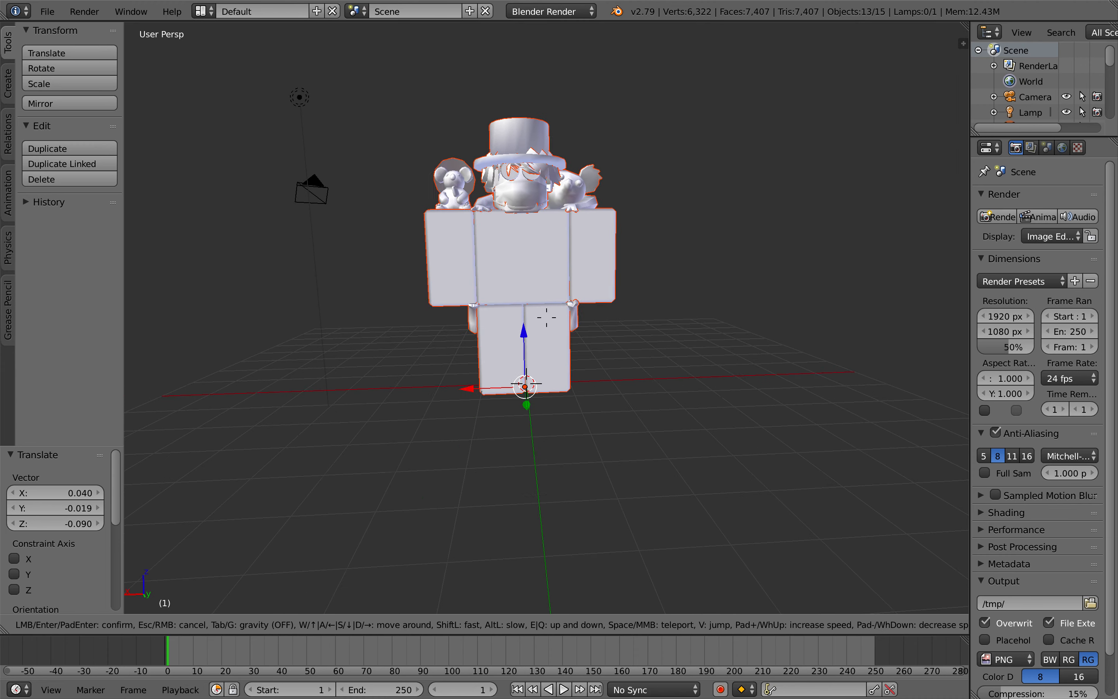
key("d")
key("w")
key("a")
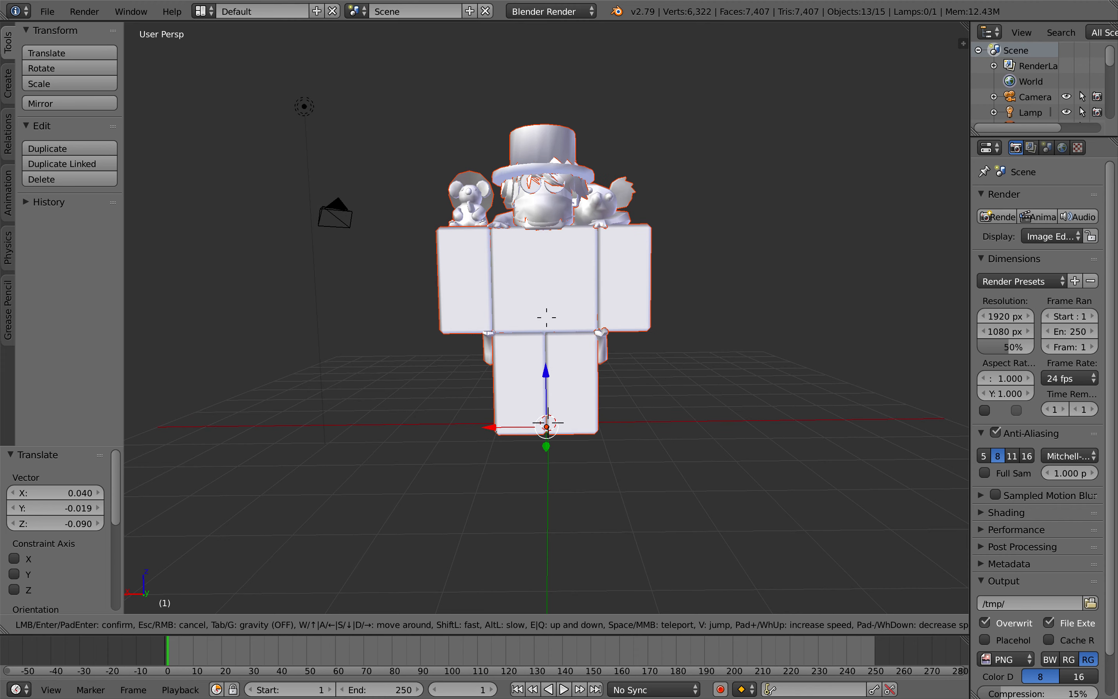
left_click(548, 318)
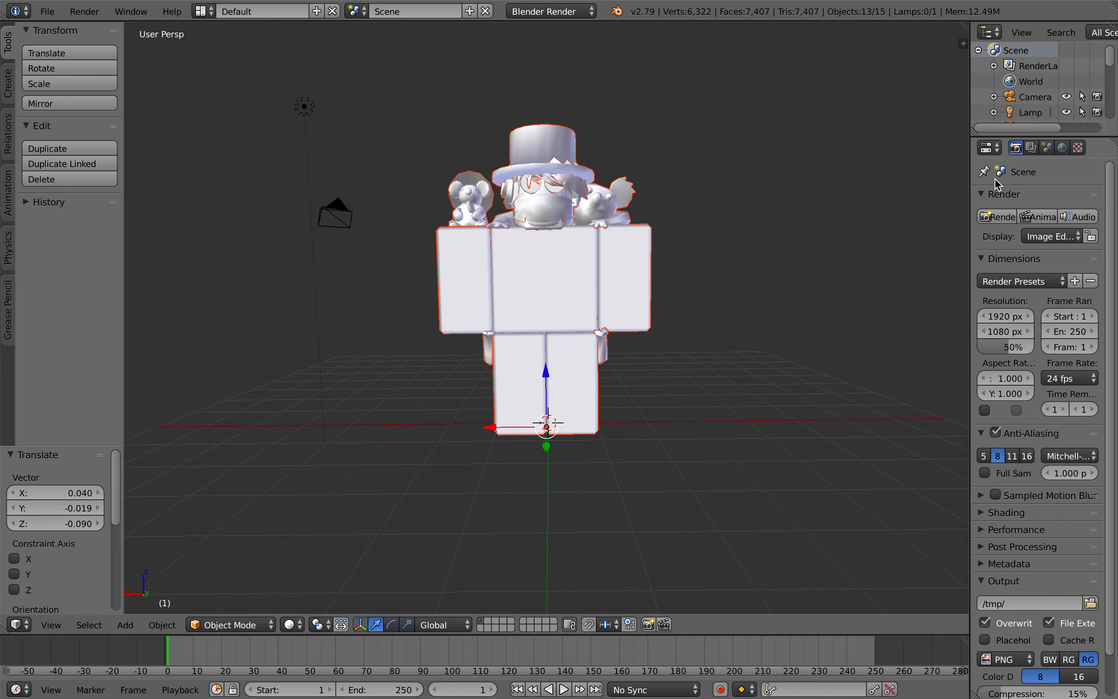
Enable Textured Solid and Ambient Occlusion in the viewport shading settings
left_click(962, 43)
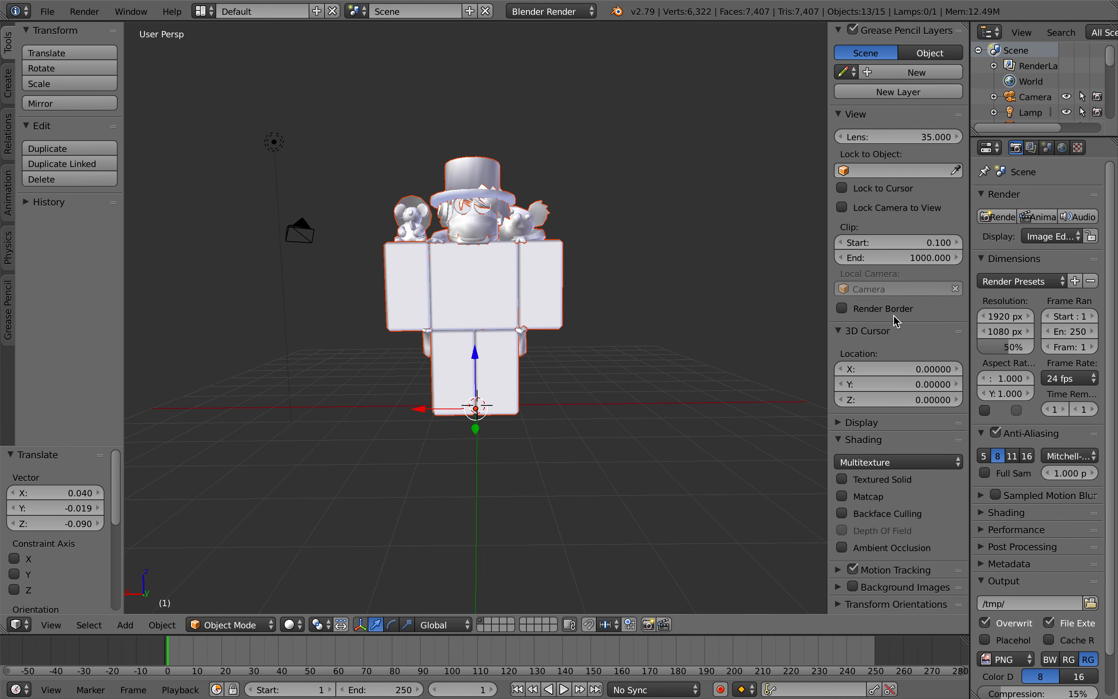
left_click(903, 484)
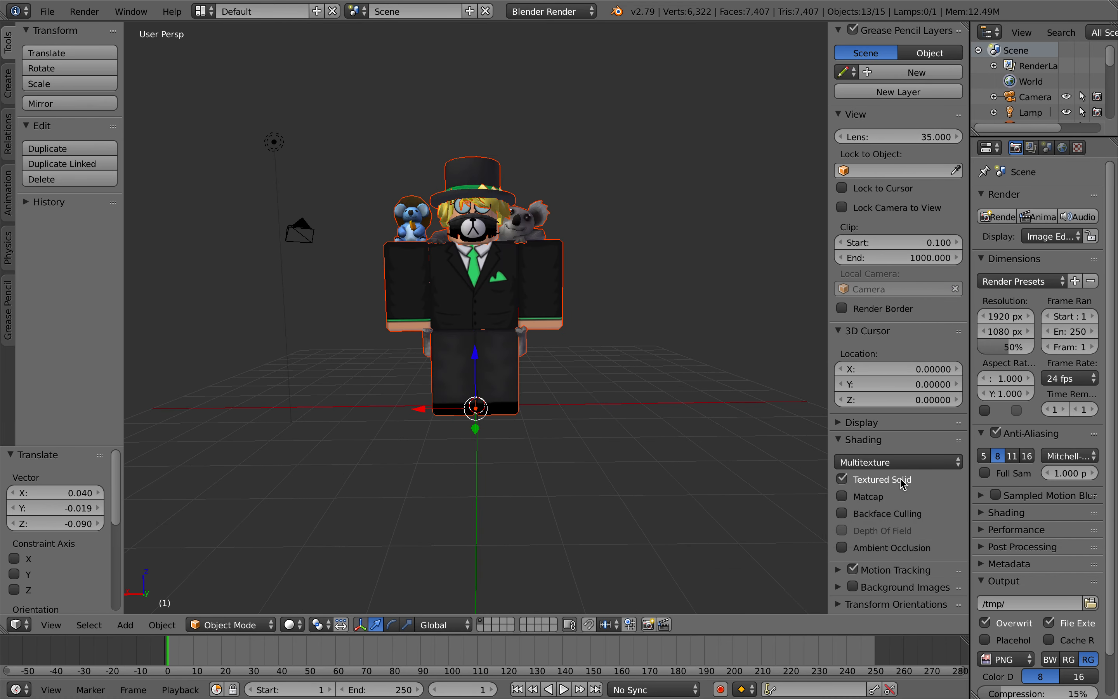
left_click(918, 553)
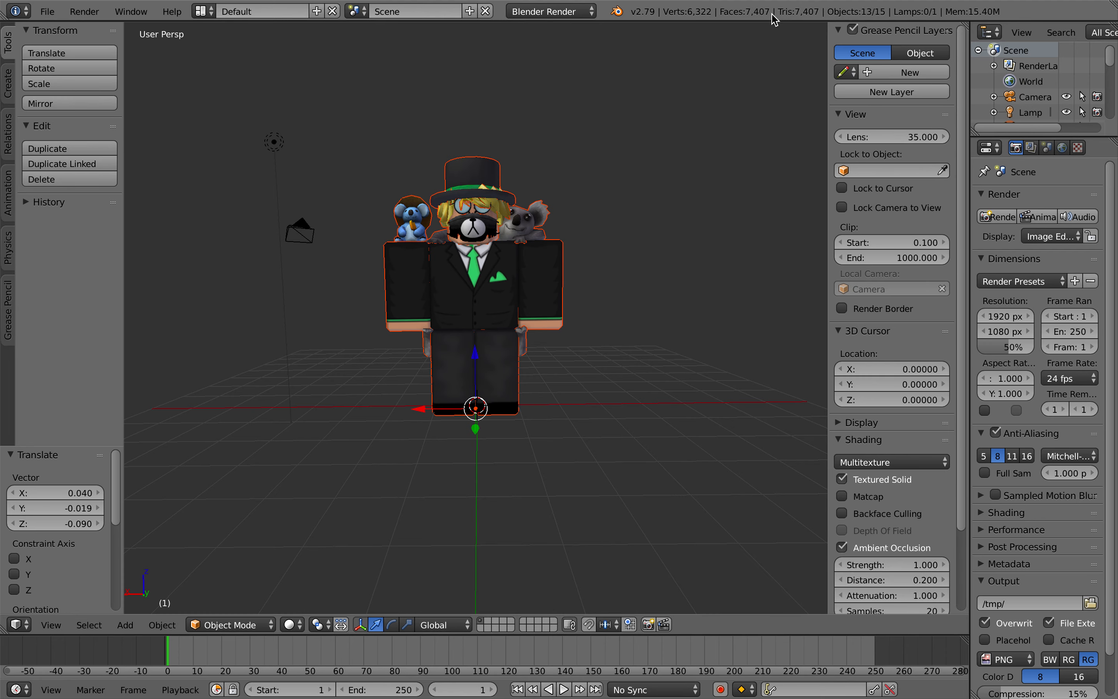
left_click_drag(831, 88, 974, 87)
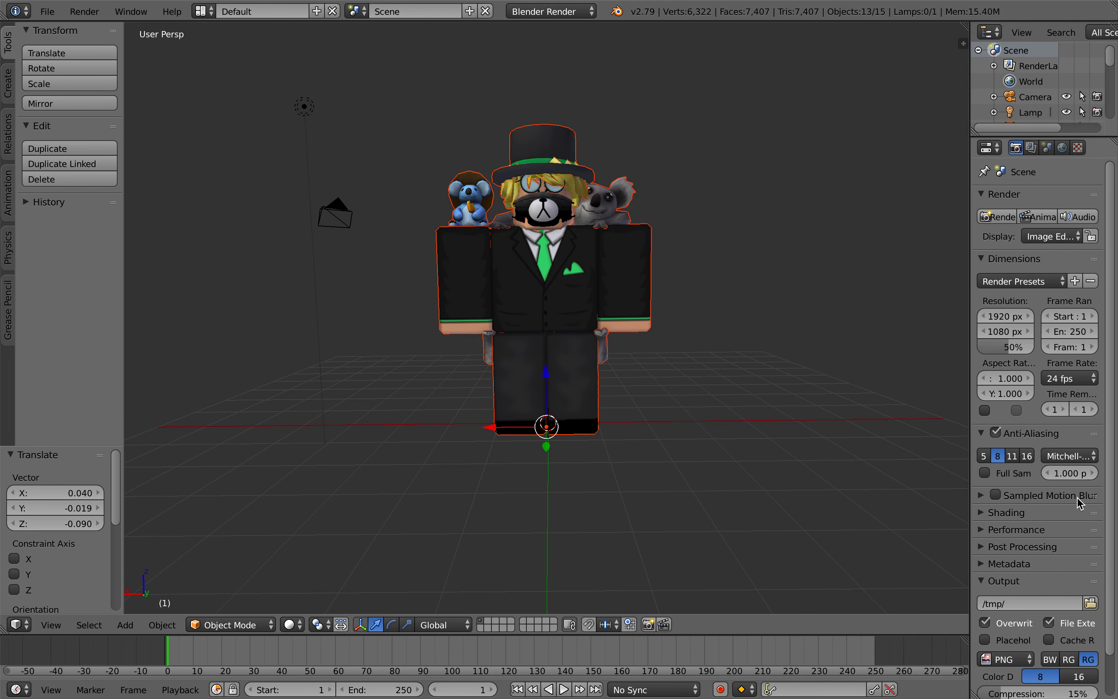
Set the horizontal render resolution to 10000 px and begin entering a new vertical resolution
left_click(1012, 317)
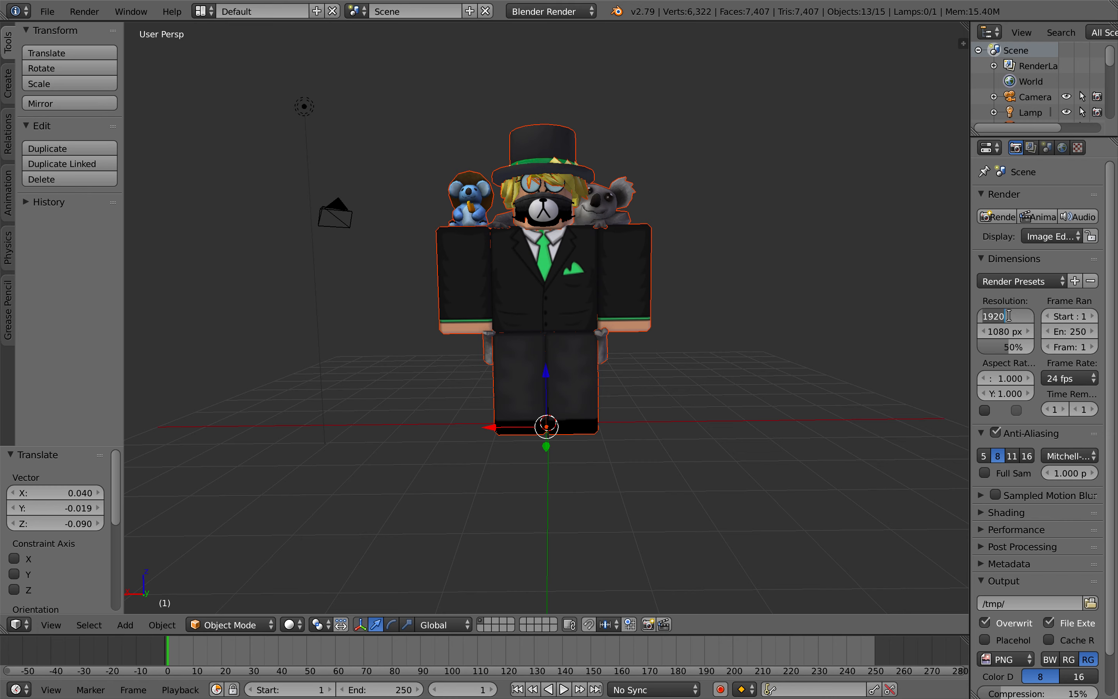
type("10000 p")
left_click(1014, 332)
type("1")
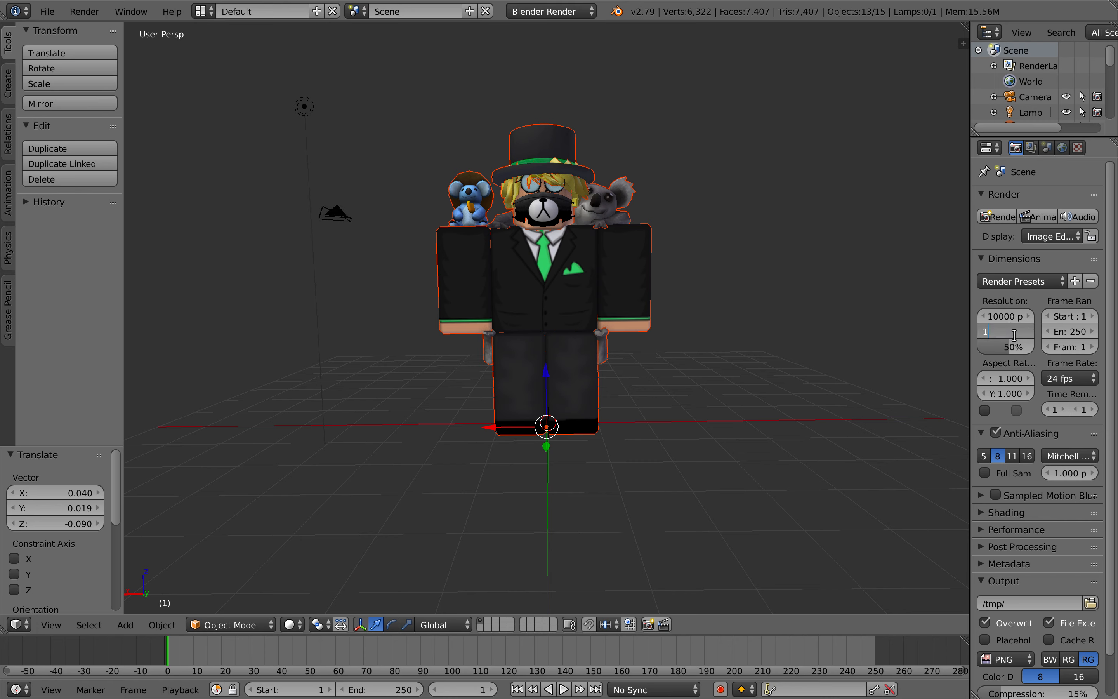